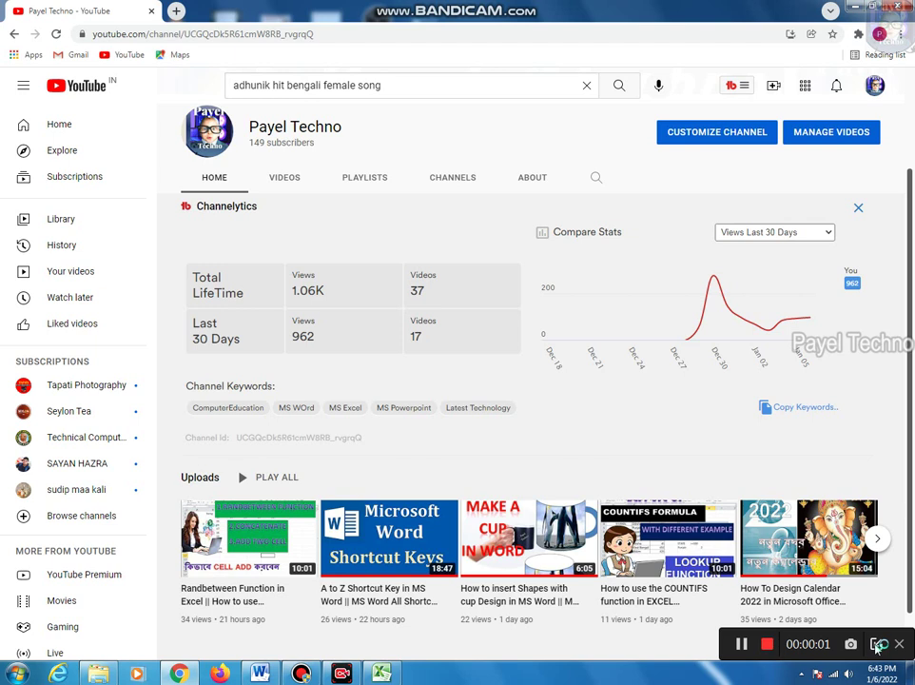
- Leave the YouTube channel page and bring the Excel SALARY TABLE workbook to the front
left_click(877, 645)
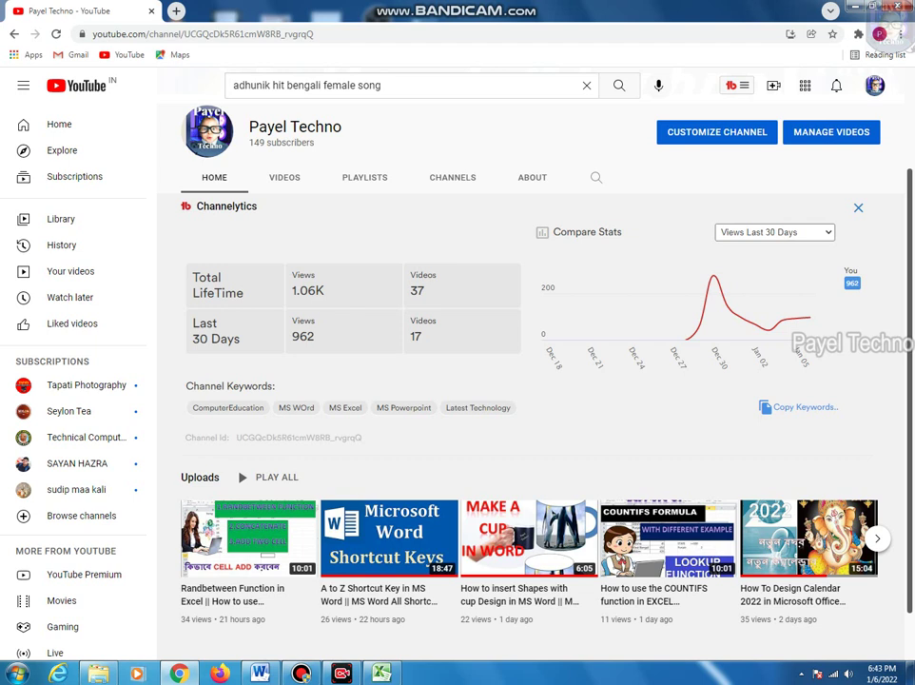
key("alt+Tab")
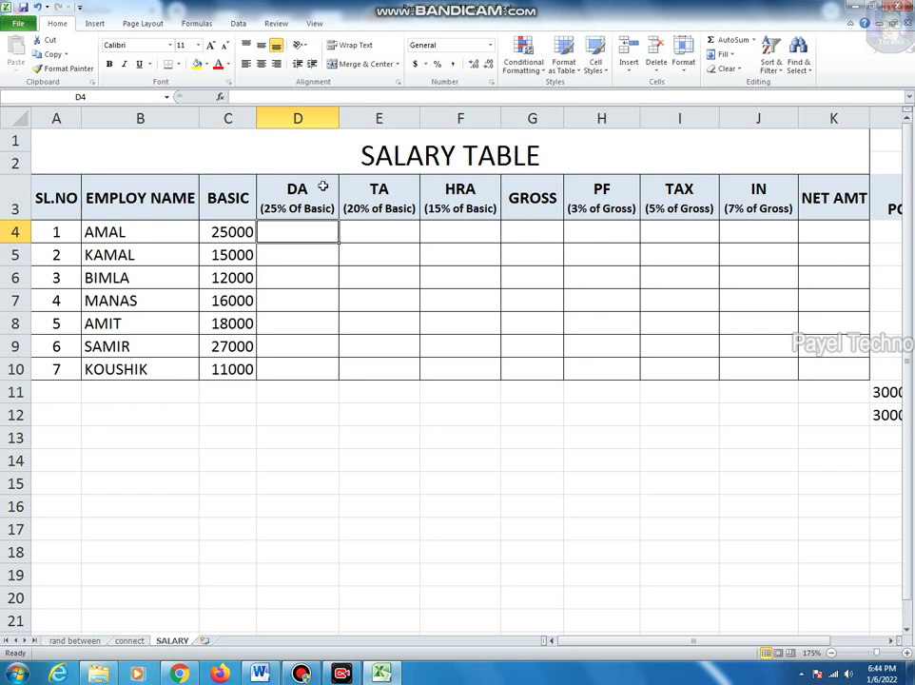
left_click(415, 154)
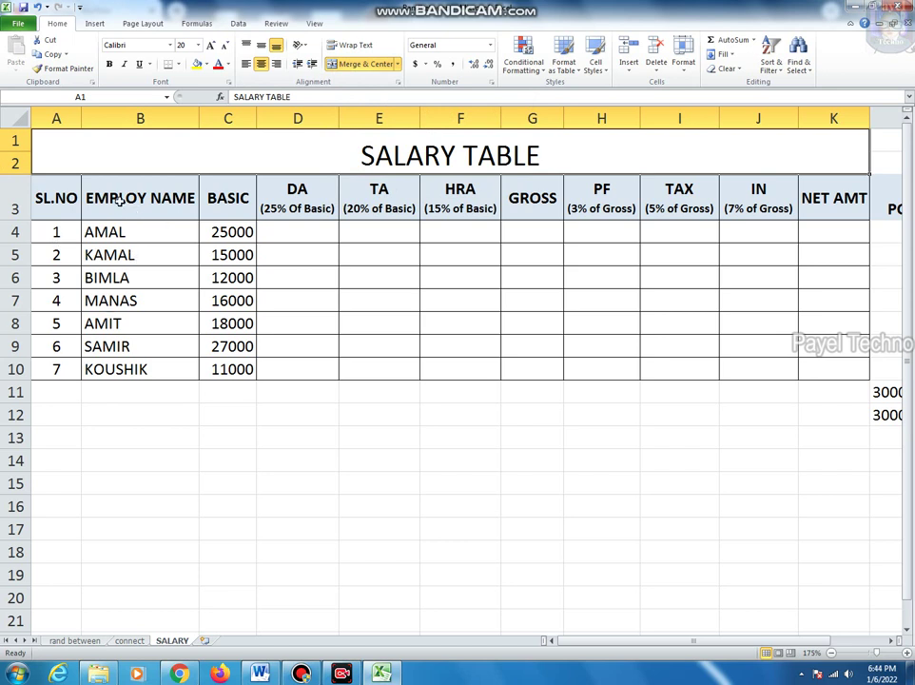
left_click_drag(141, 233, 136, 358)
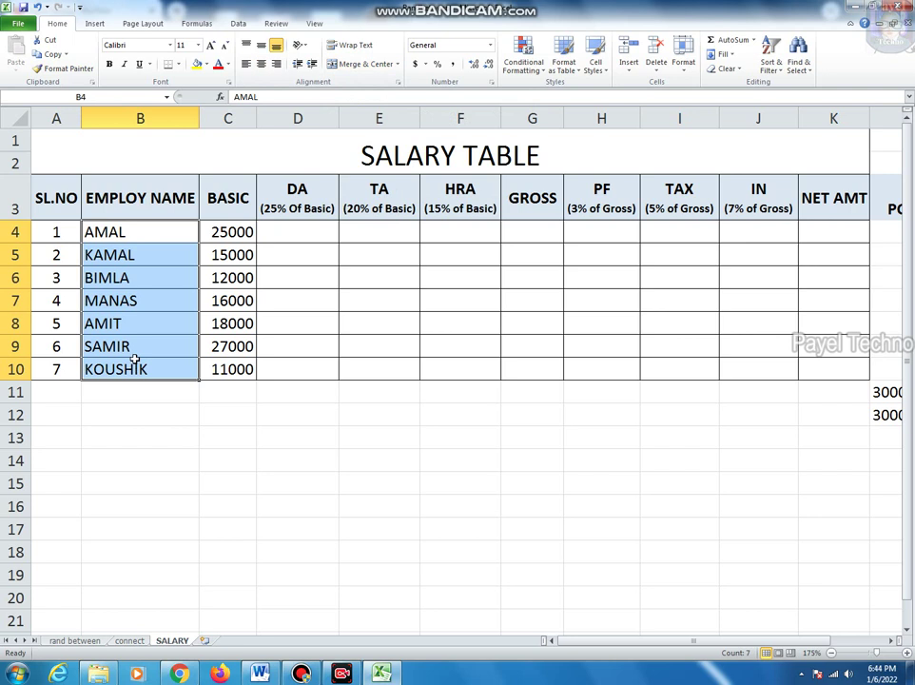
left_click(229, 233)
left_click_drag(233, 232, 230, 372)
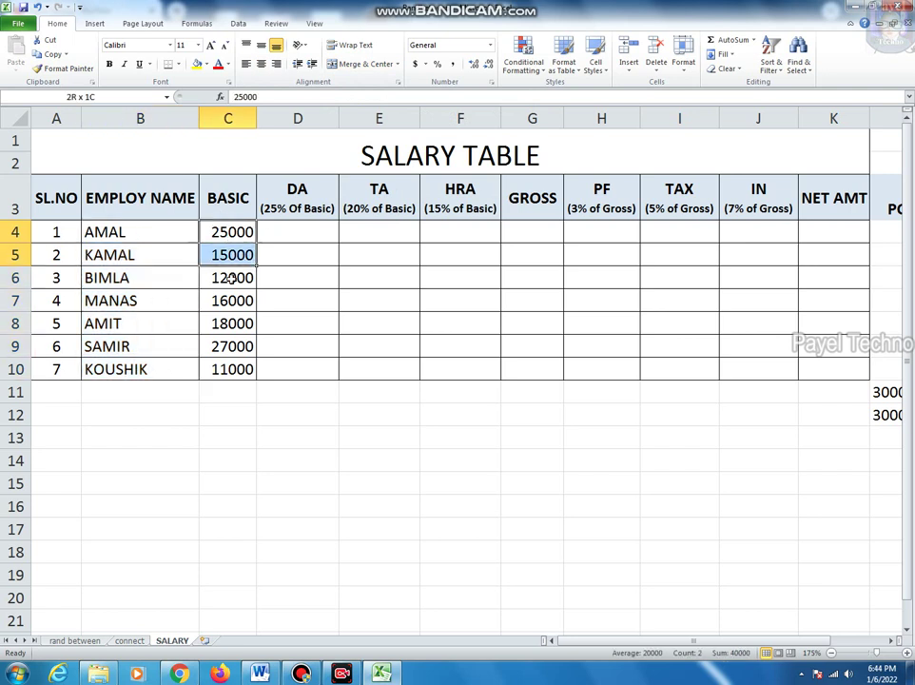
left_click(224, 390)
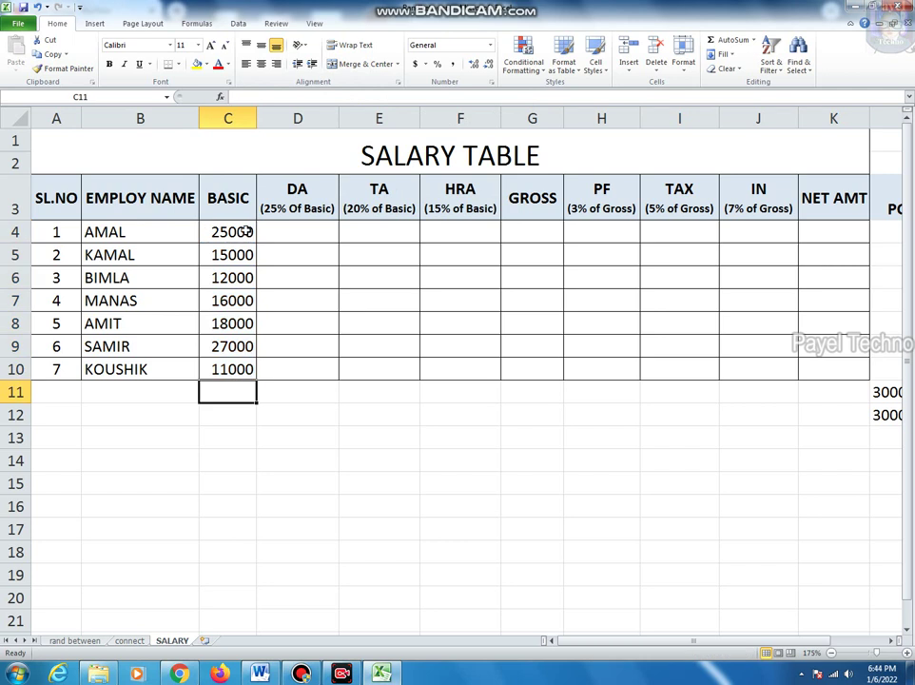
left_click(285, 227)
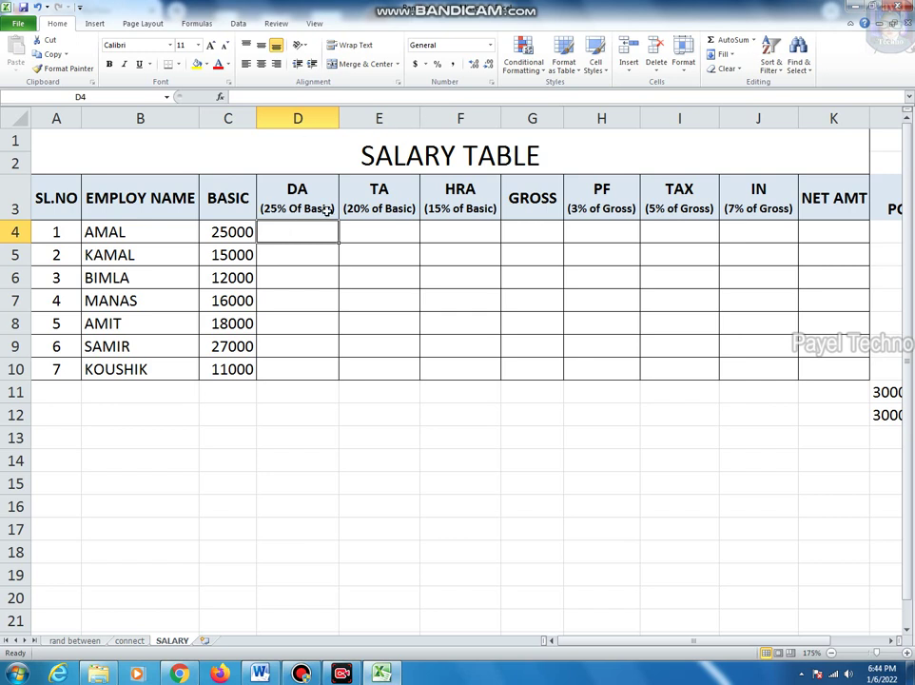
left_click(217, 231)
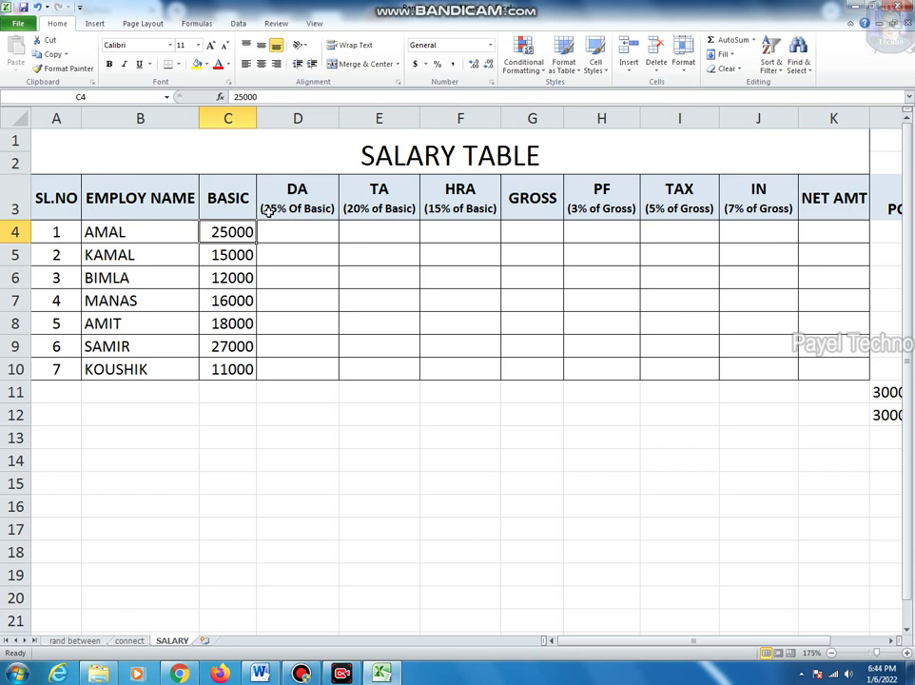
left_click(375, 198)
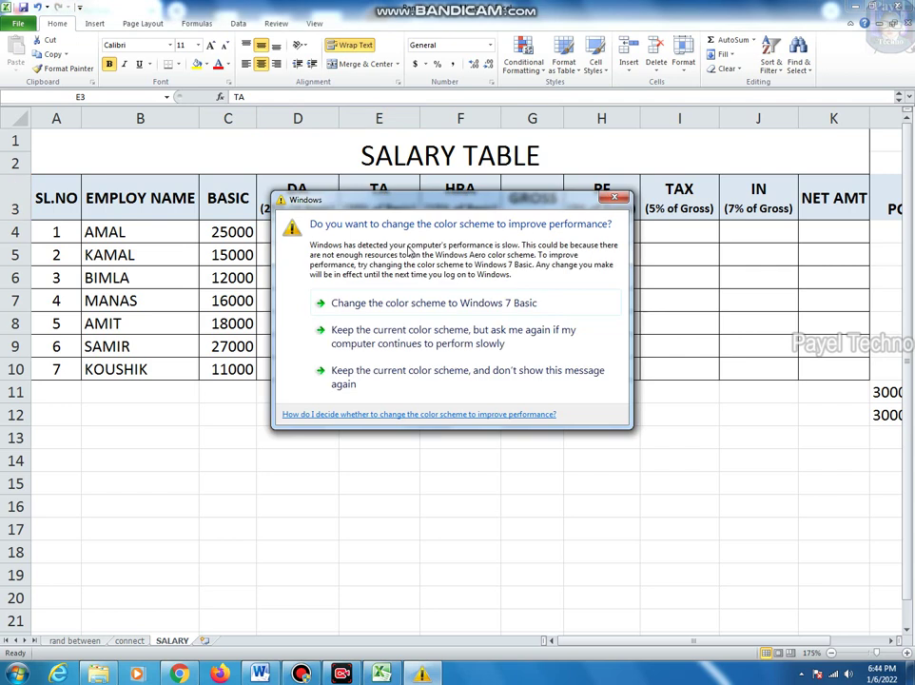
left_click(395, 376)
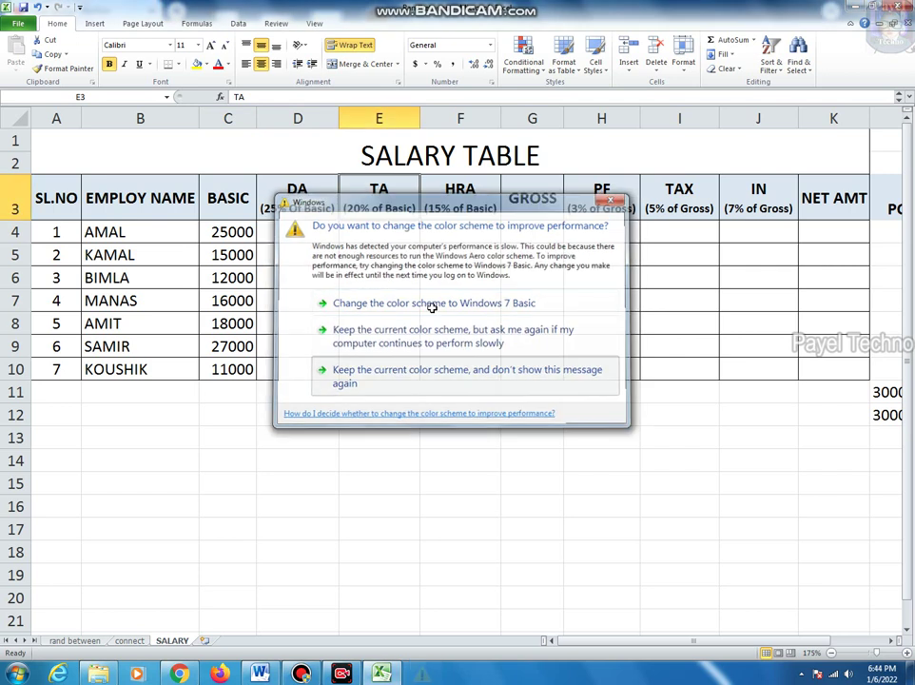
left_click(376, 233)
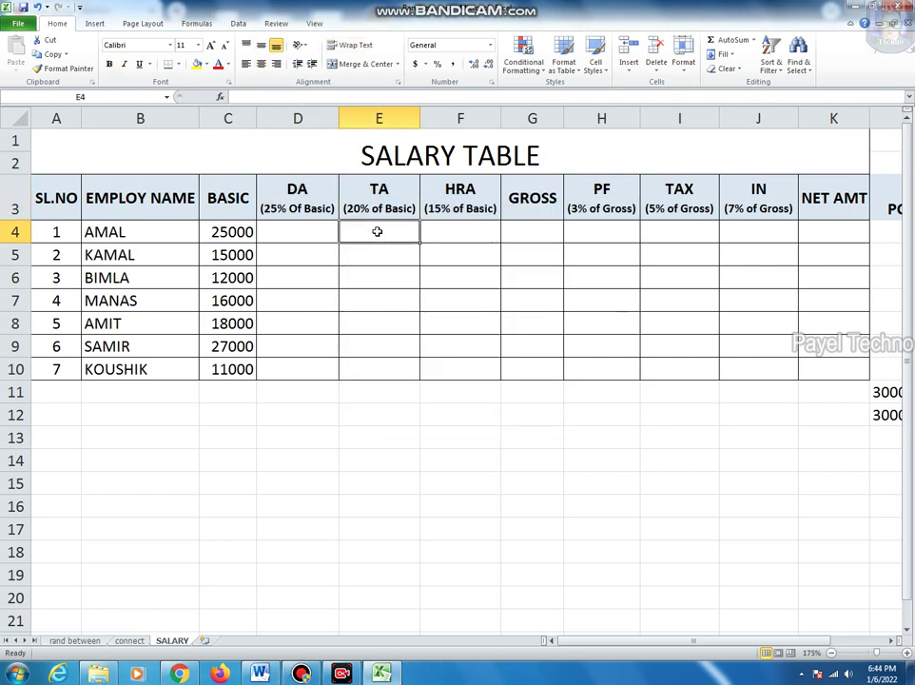
left_click(460, 235)
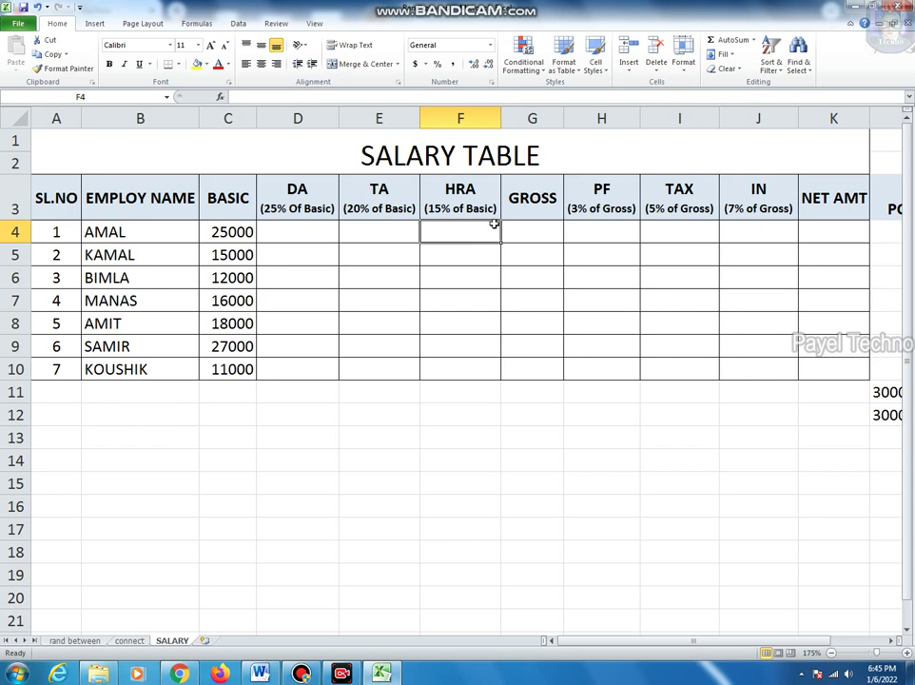
- Highlight the empty GROSS cells G4:G10 and AMAL's PF, TAX and IN cells
left_click(532, 238)
left_click_drag(532, 238, 533, 364)
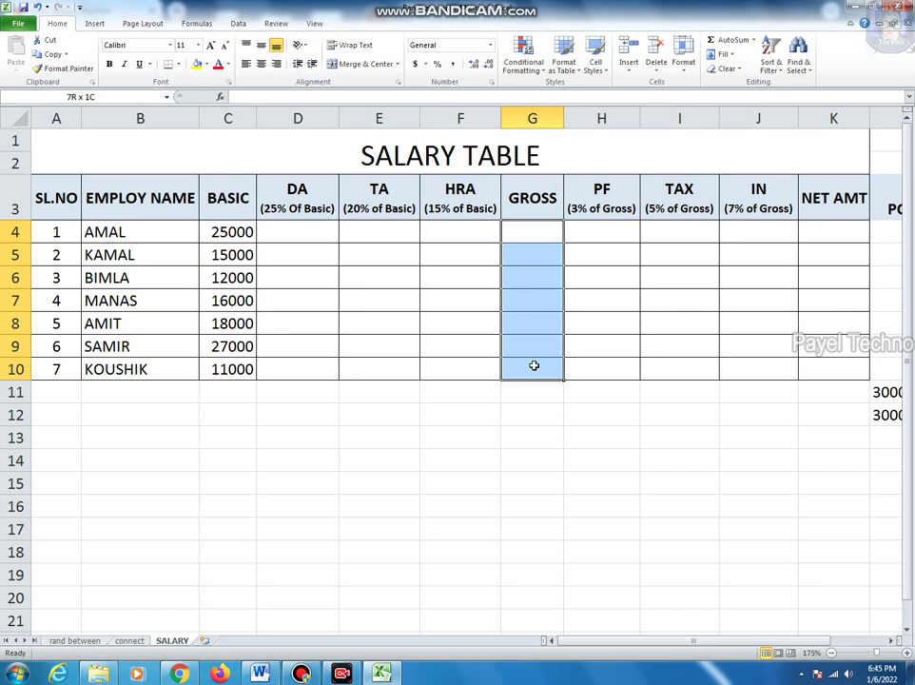
left_click_drag(531, 228, 525, 364)
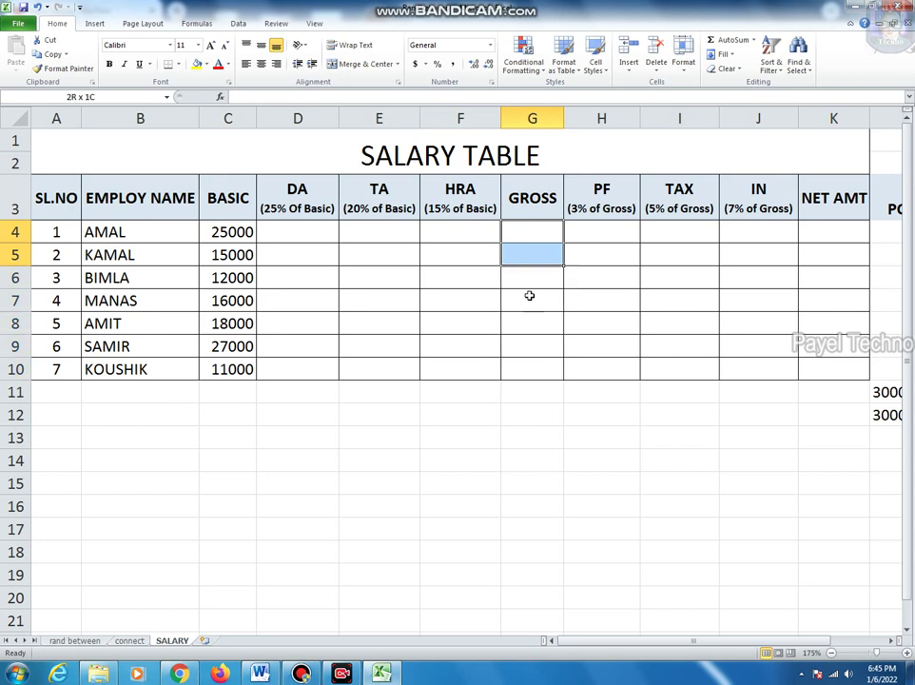
left_click(598, 230)
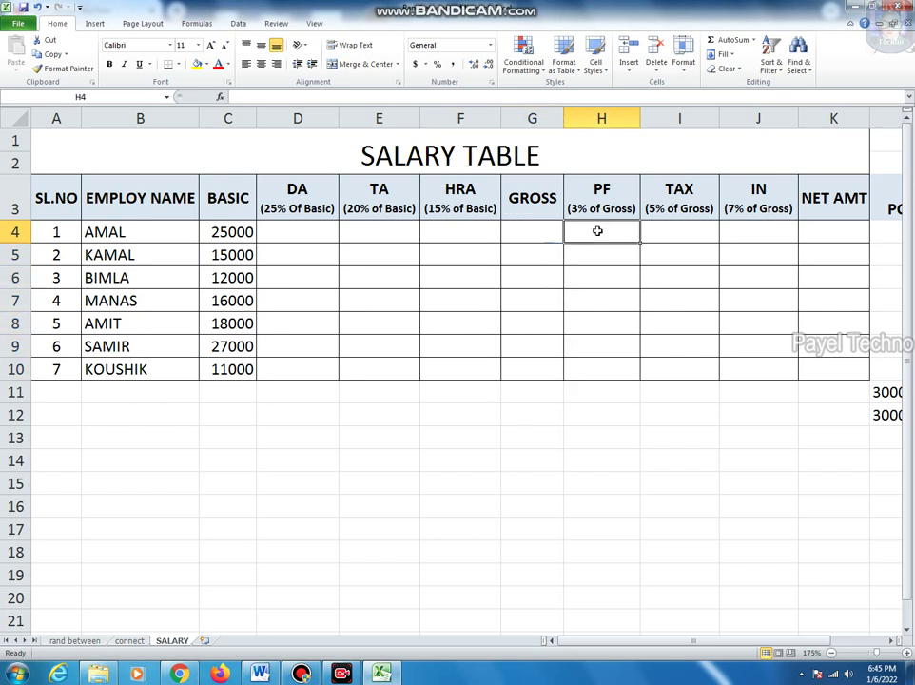
left_click(691, 226)
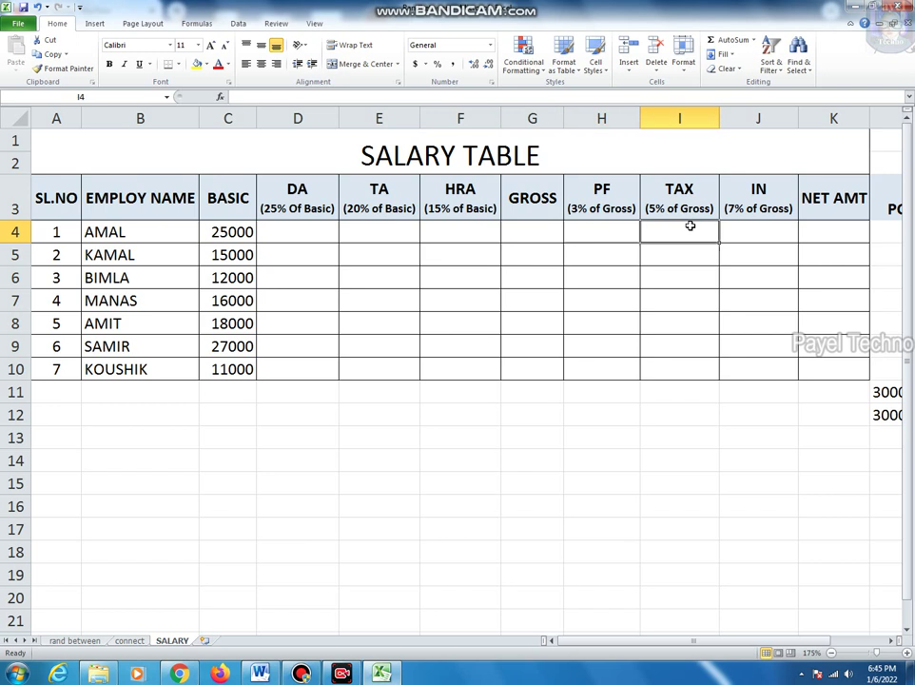
left_click(754, 230)
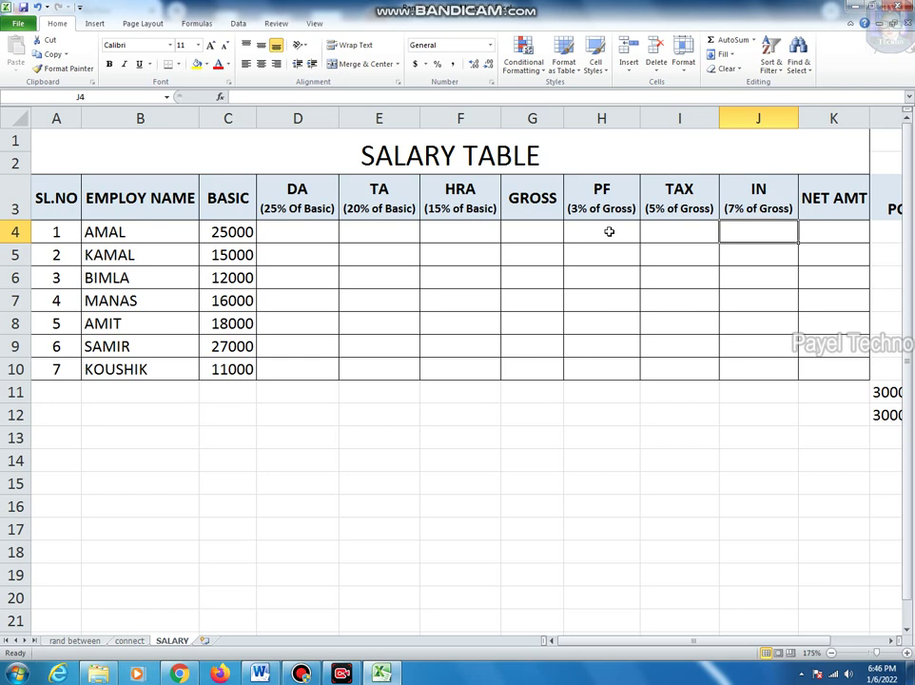
left_click_drag(607, 231, 775, 231)
- Point out AMAL's NET AMT cell, then begin a formula with = in D4
left_click(832, 231)
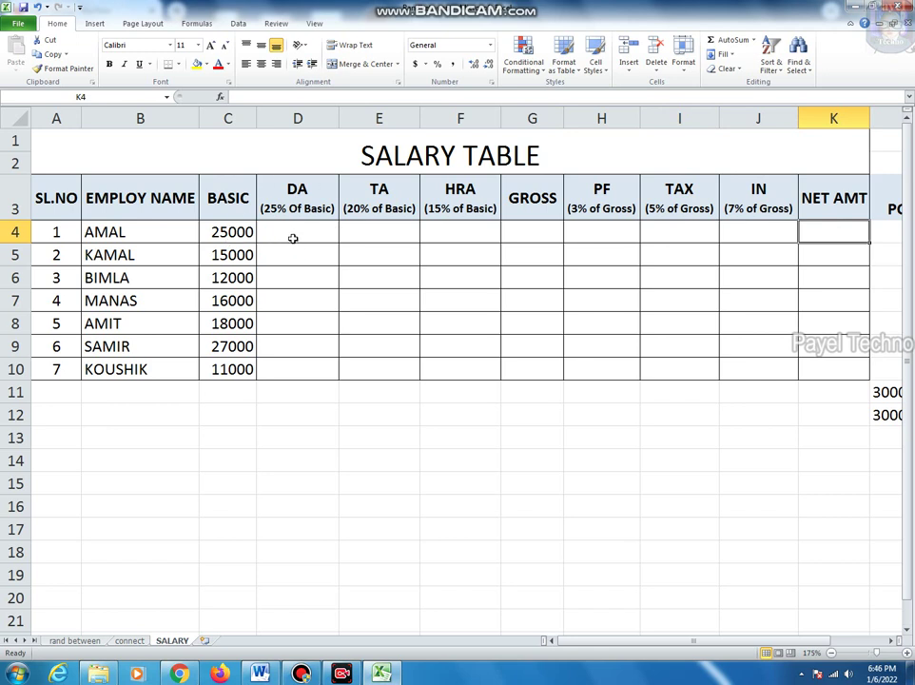
left_click(295, 236)
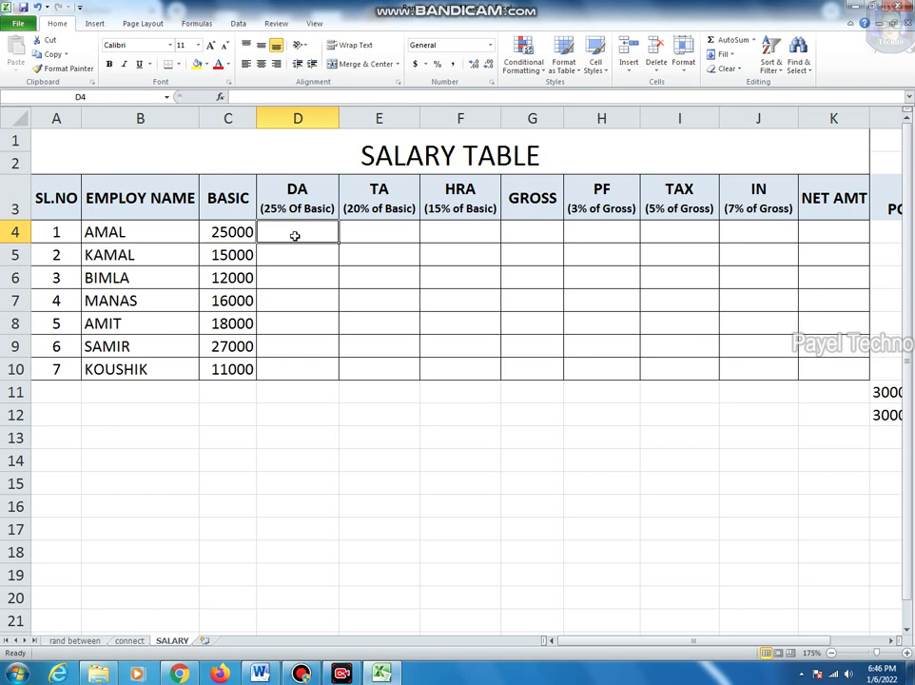
type("=")
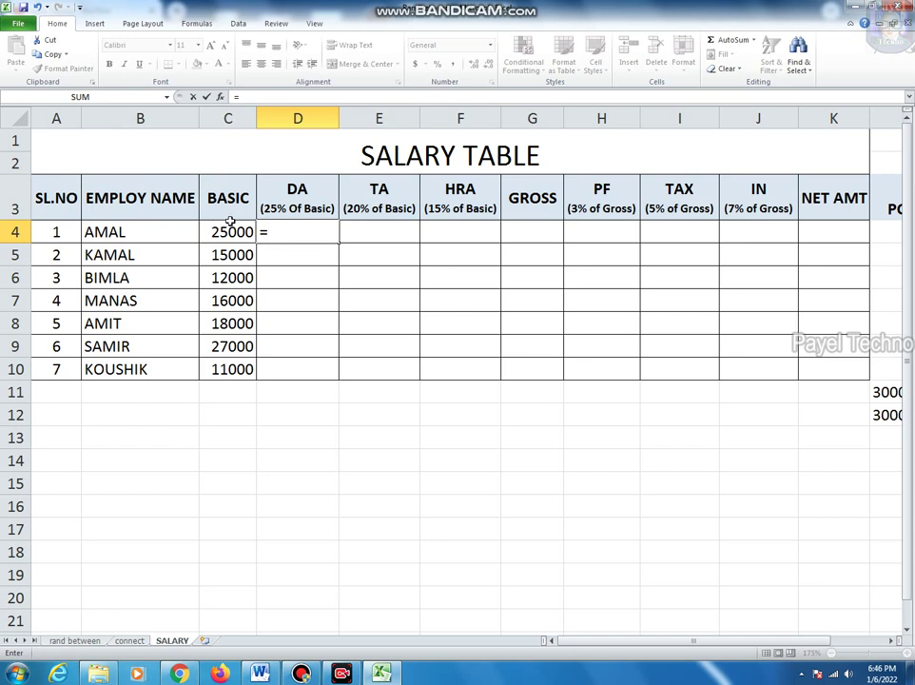
- Enter =C4*25% in D4 for a DA of 6250 and fill it down
left_click(242, 231)
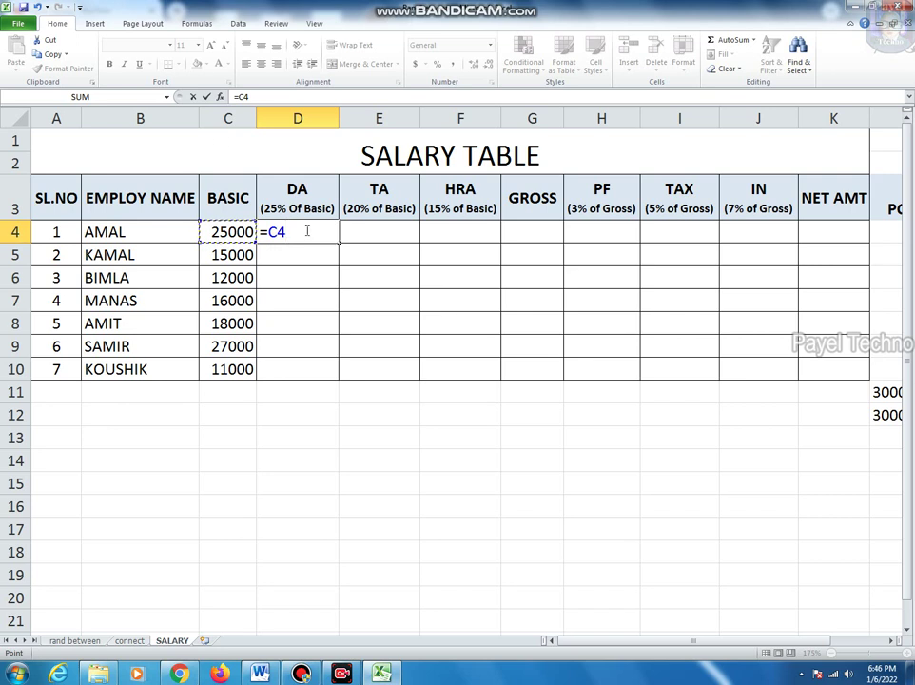
type("*")
type("25")
type("%")
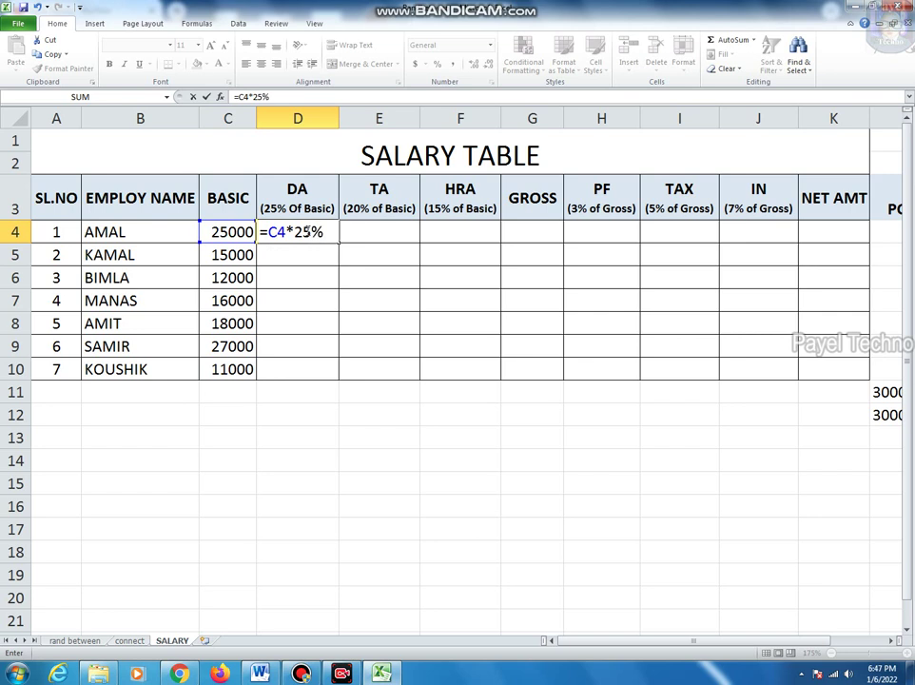
key("Return")
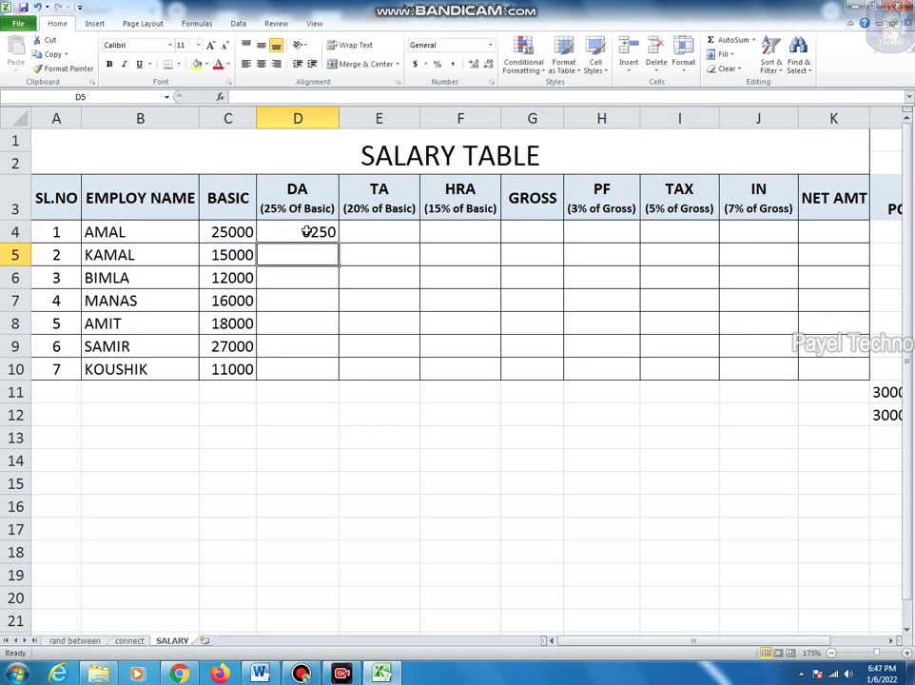
left_click(307, 231)
left_click_drag(335, 242, 317, 369)
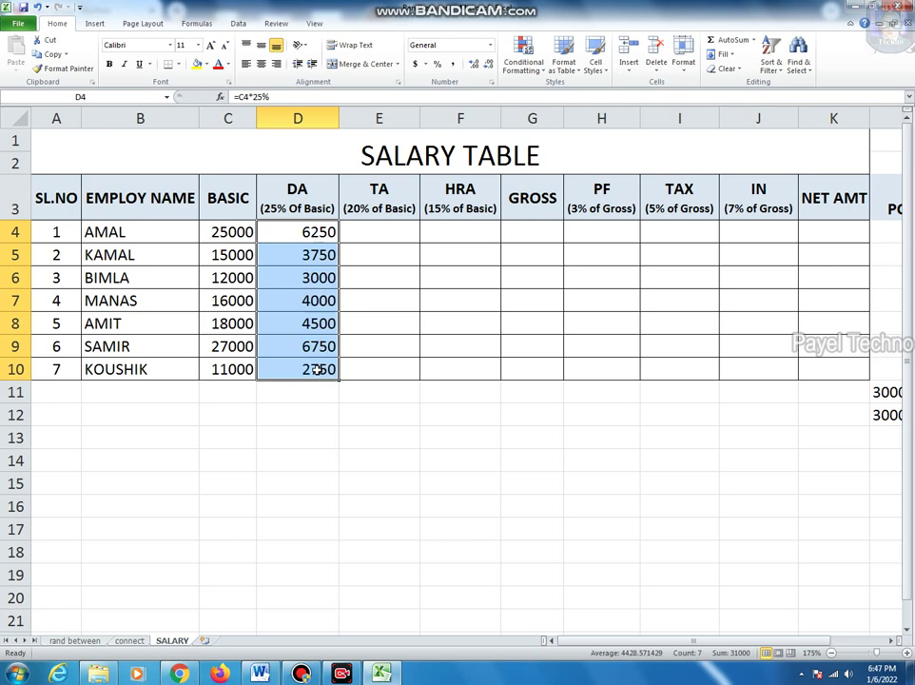
- Check the copied DA formulas, clear them, and refill D4's formula down to D10
left_click(323, 255)
left_click(319, 277)
left_click(314, 321)
left_click(312, 236)
left_click_drag(314, 255, 307, 370)
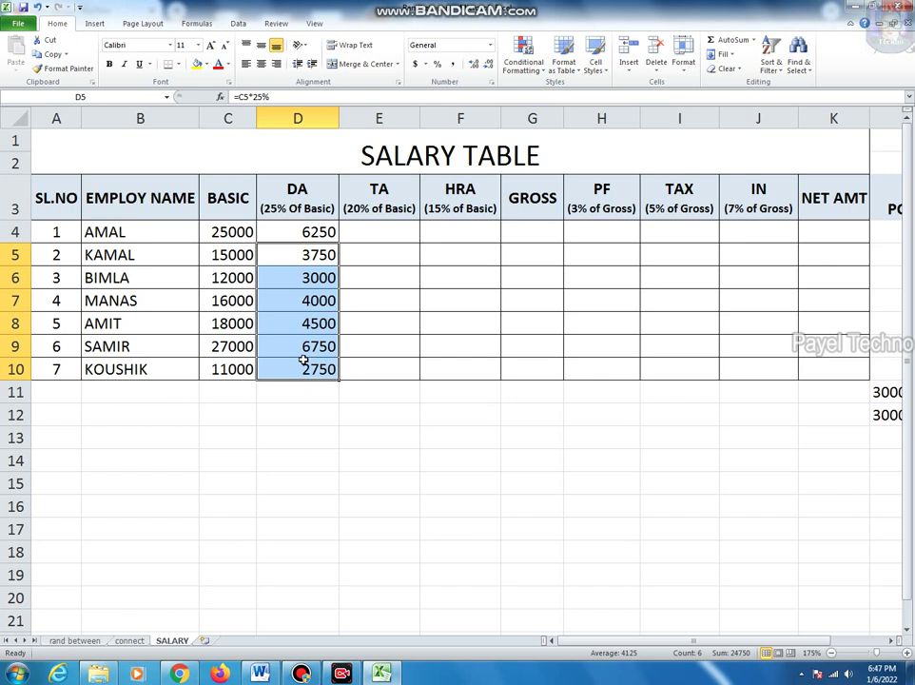
key("Delete")
left_click(335, 242)
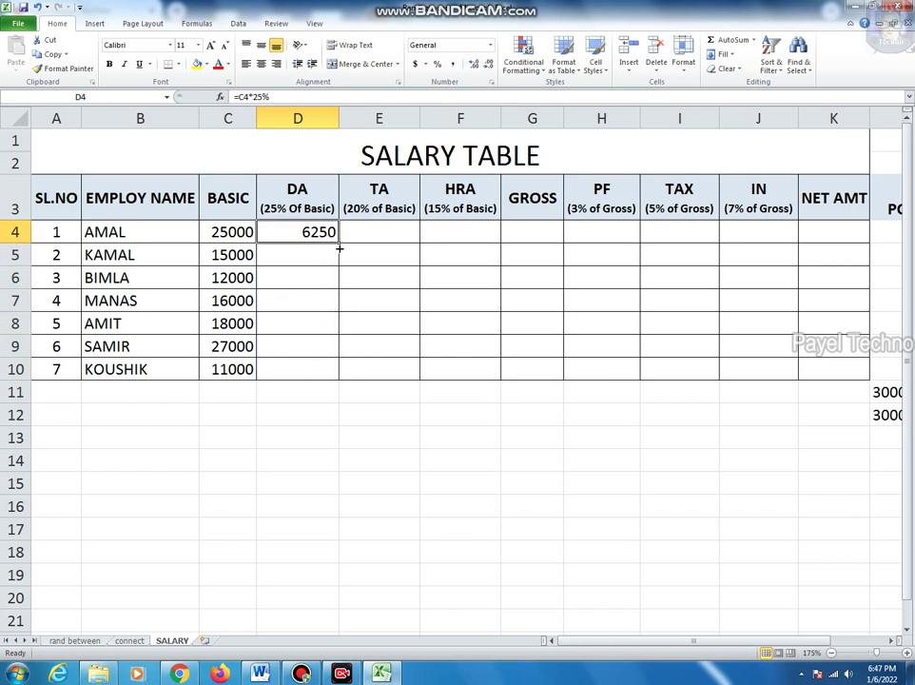
left_click_drag(340, 244, 329, 377)
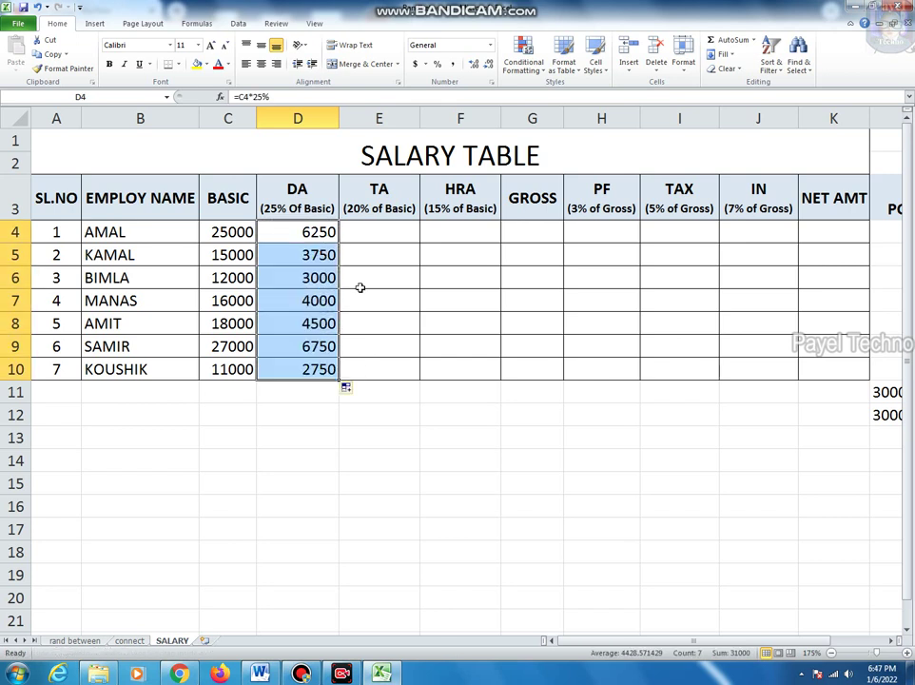
left_click(391, 233)
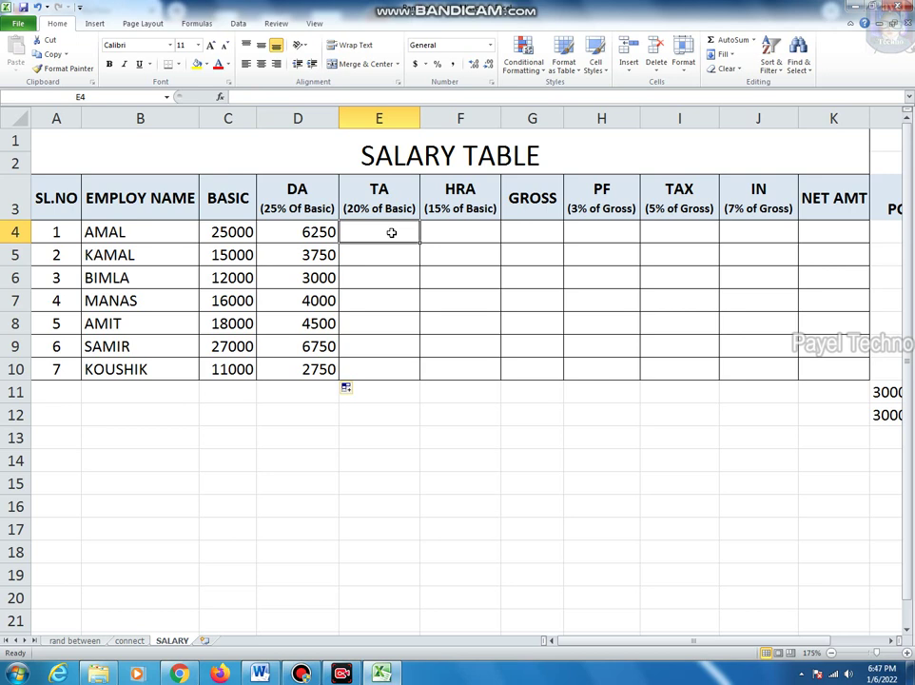
- Enter the TA formula =C4*20% in E4, giving 5000
type("=")
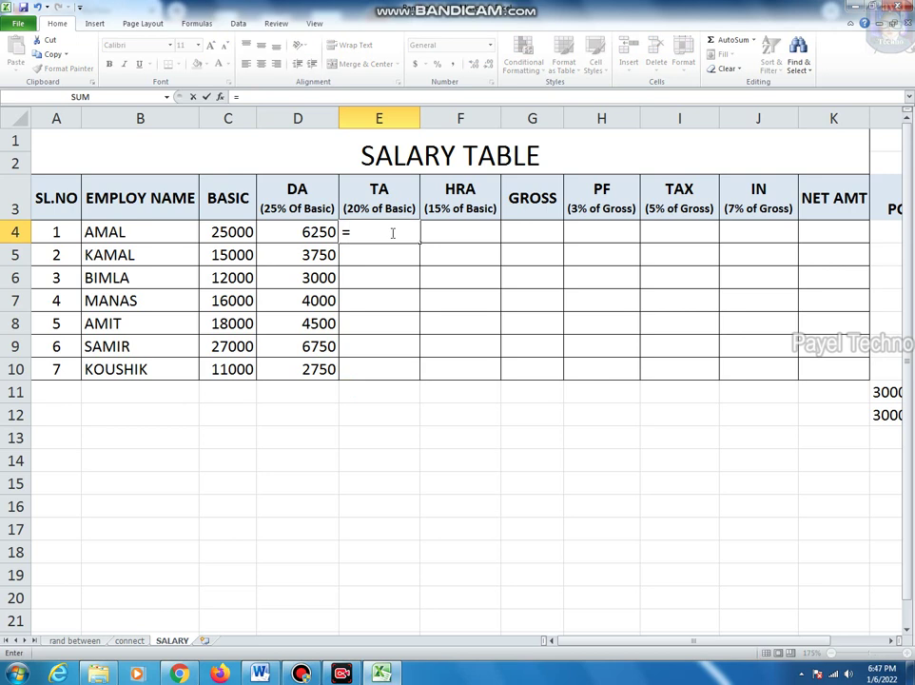
left_click(229, 231)
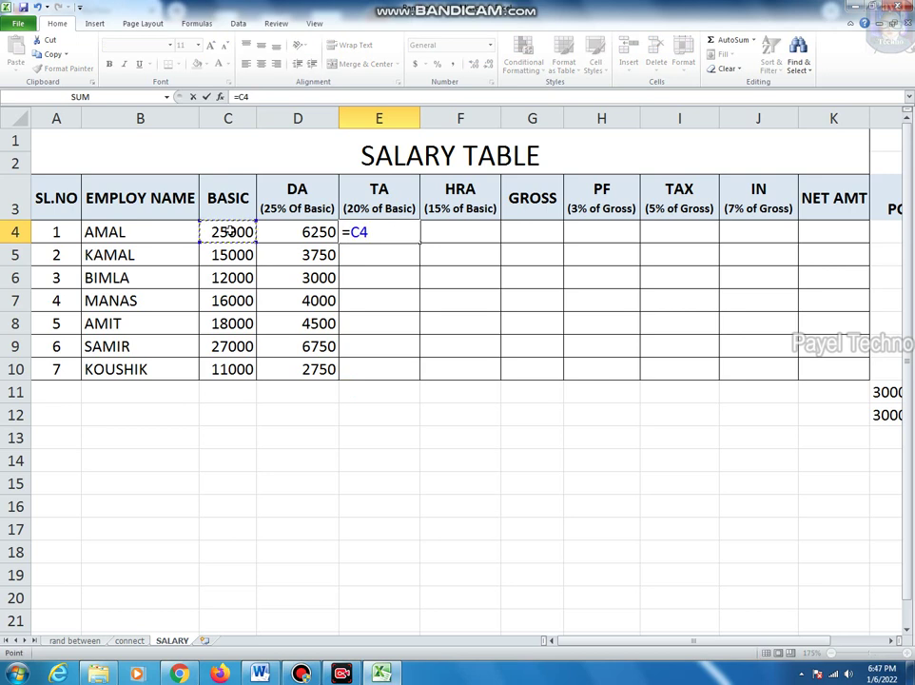
type("*")
type("20%")
key("Return")
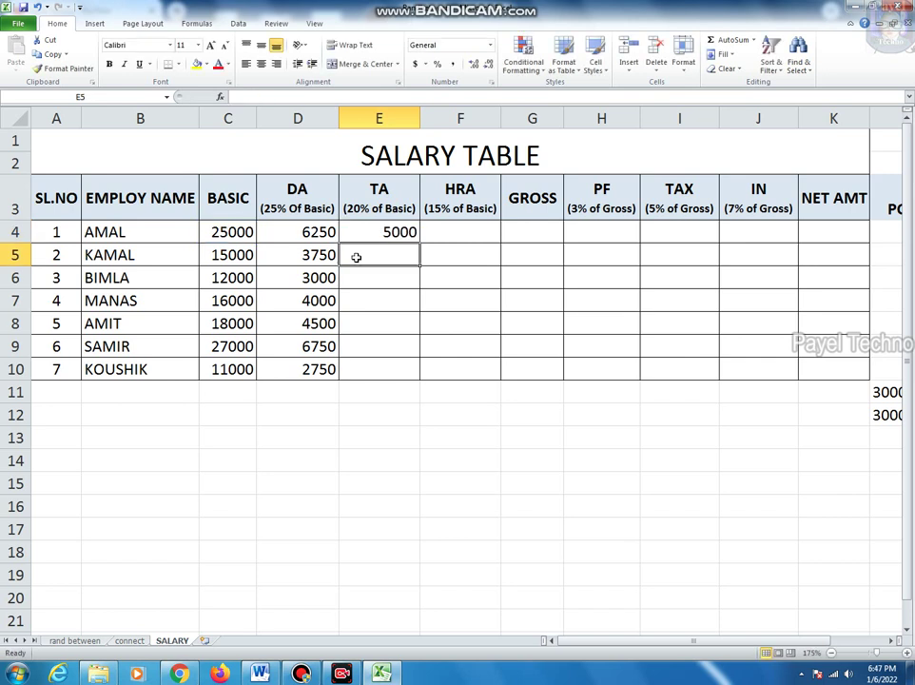
- Fill the TA formula down, delete the stray zeros in E11:E12, and begin a formula in F4
left_click(390, 232)
mouse_move(420, 243)
left_mouse_down()
mouse_move(419, 417)
mouse_move(397, 415)
left_mouse_up()
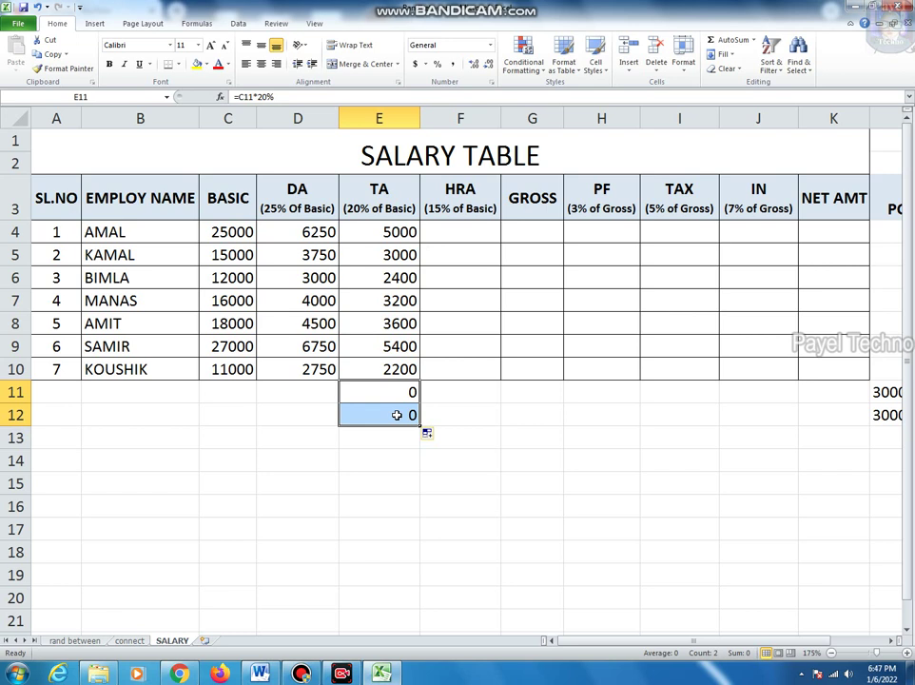
key("Delete")
left_click(465, 233)
type("=")
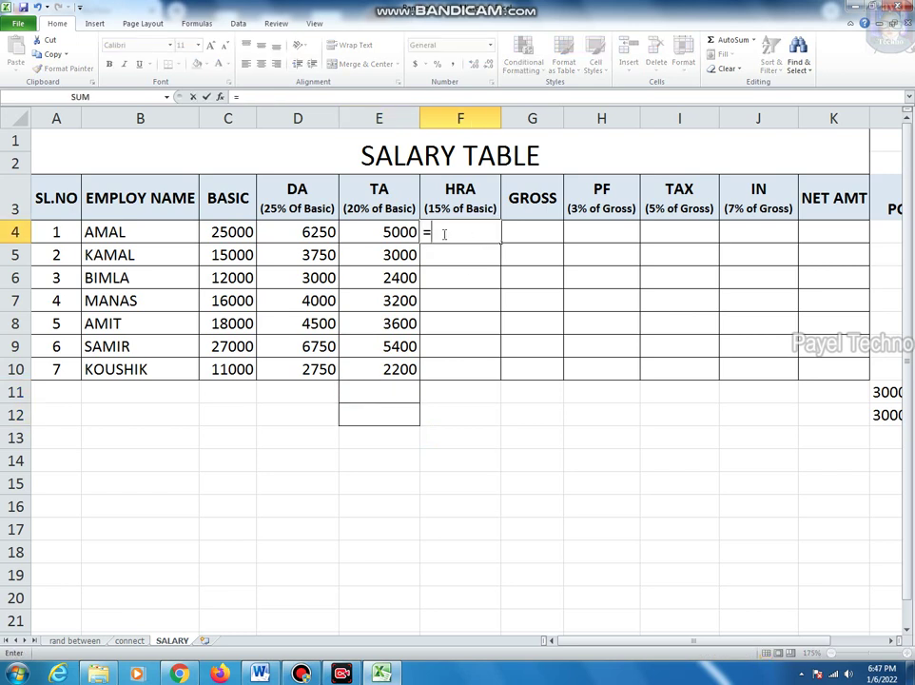
- Enter =C4*15% in F4 (3750) and fill it down to F10, ending at 1650
left_click(227, 231)
type("*15%")
key("Return")
left_click(228, 233)
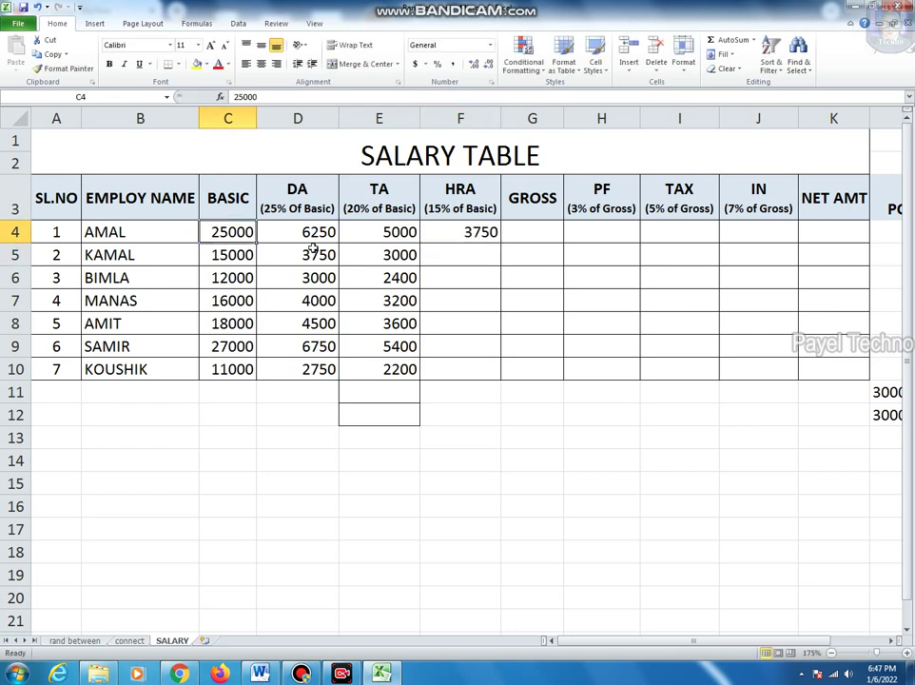
left_click(493, 235)
left_click_drag(496, 240, 487, 378)
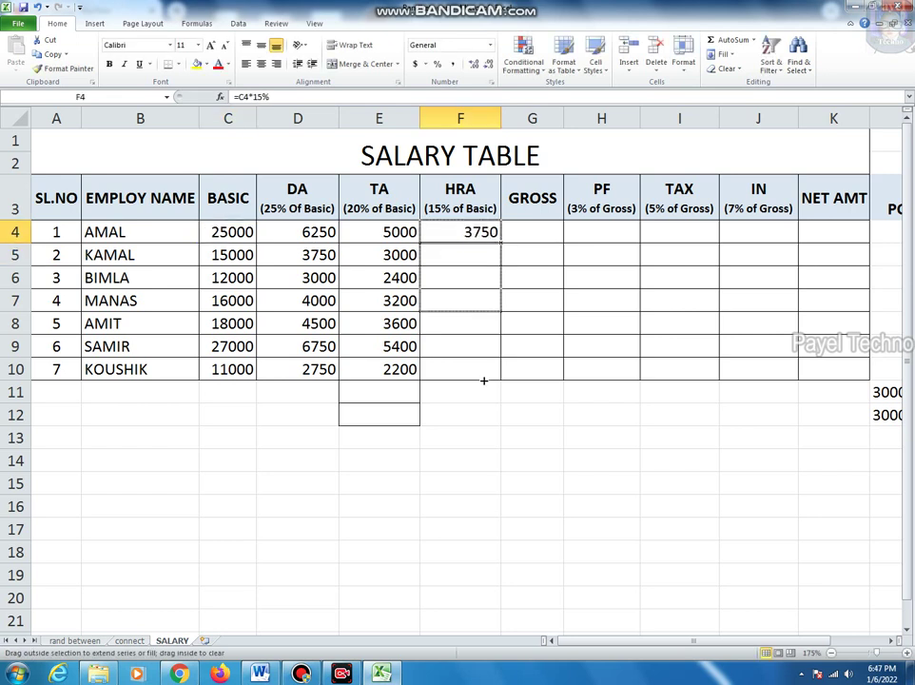
left_click(535, 229)
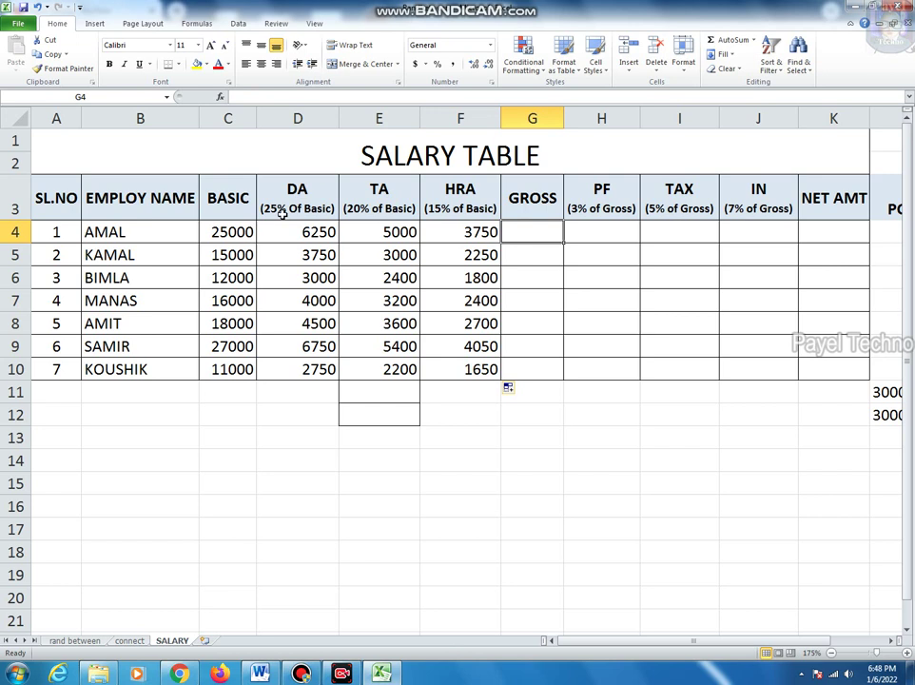
left_click(231, 236)
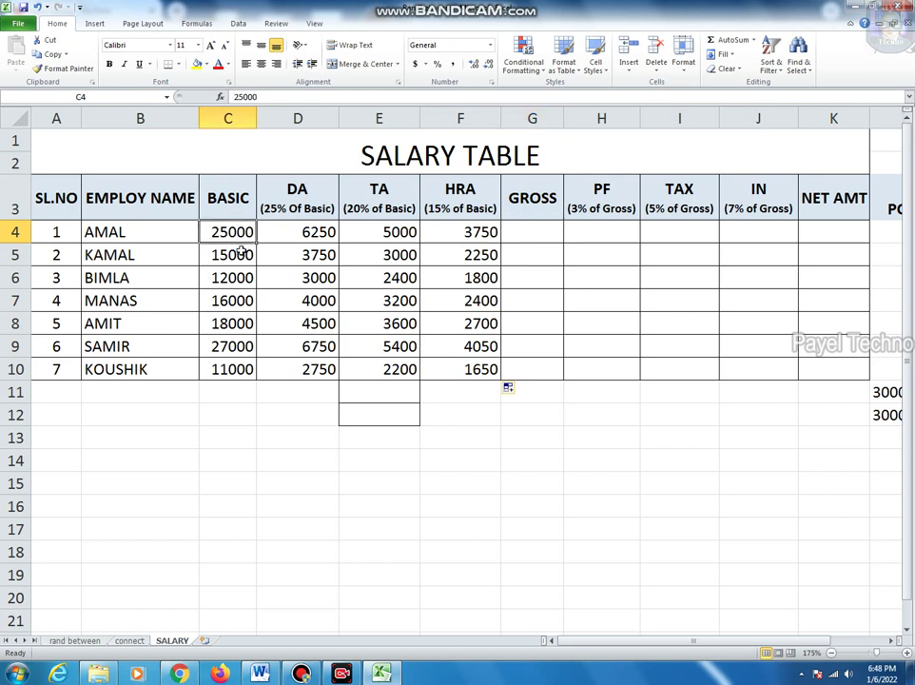
type("100")
key("Return")
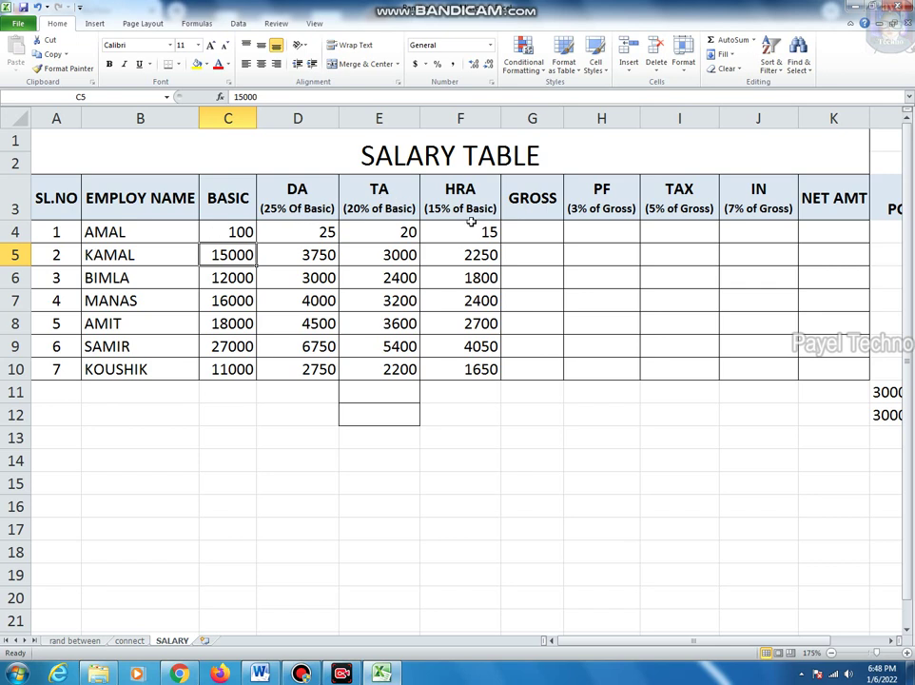
left_click(242, 232)
type("2500")
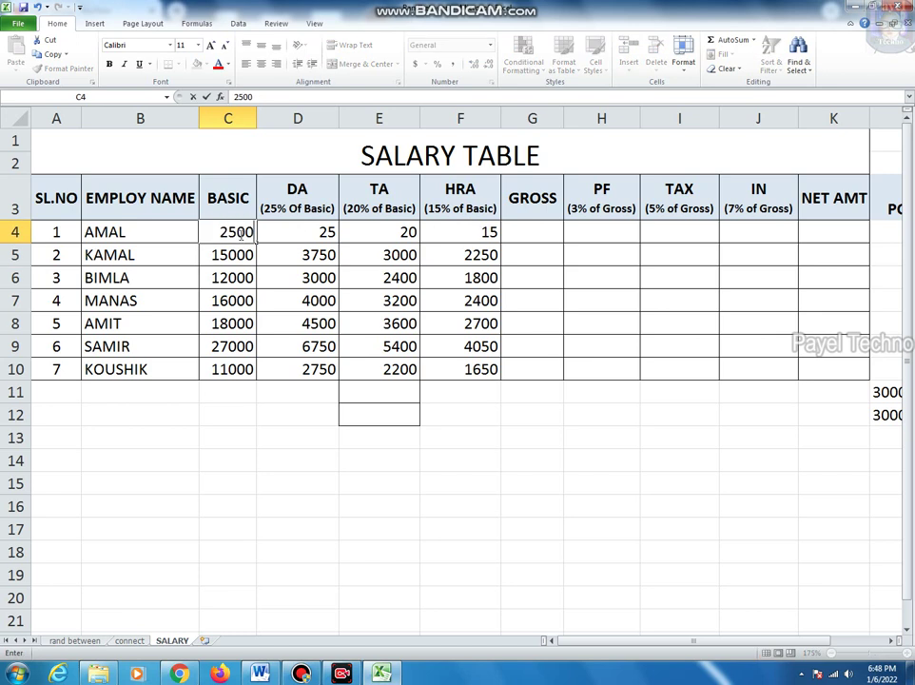
type("0")
key("Return")
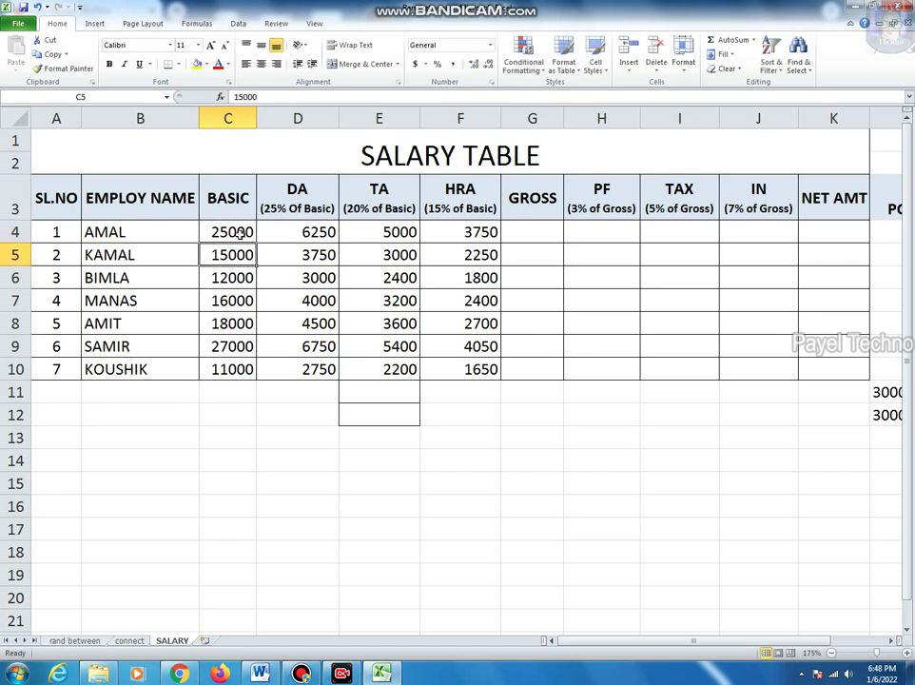
left_click(529, 231)
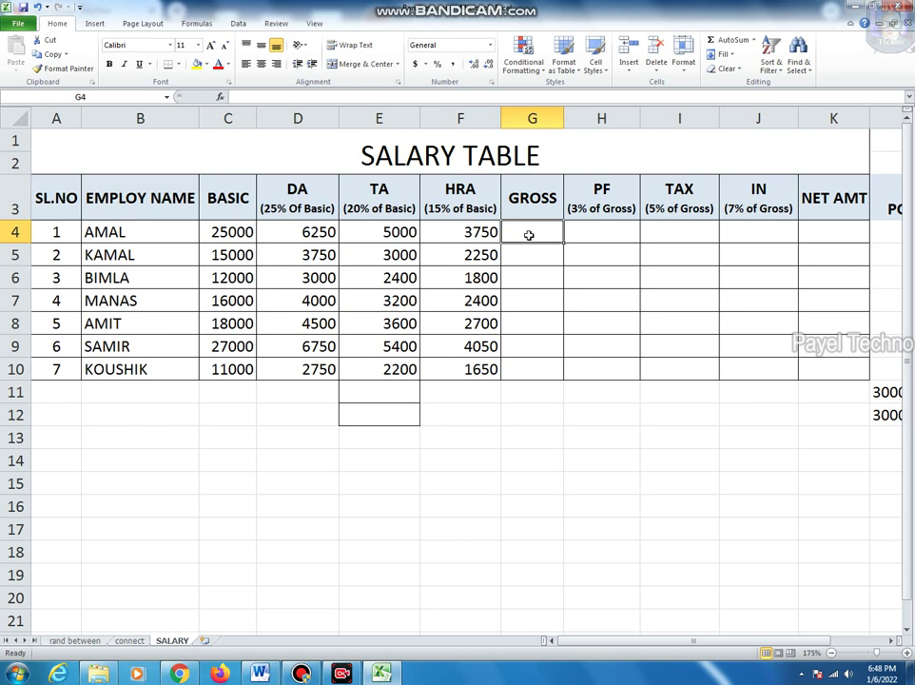
- Enter =SUM(C4:F4) in G4 to total basic pay and allowances, giving 40000
type("=sum")
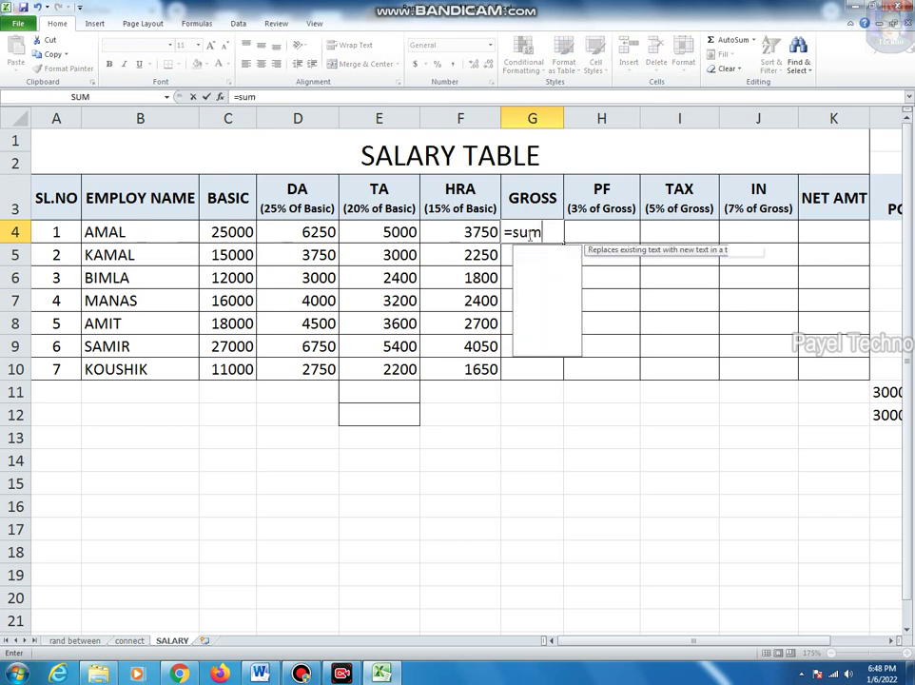
key("Tab")
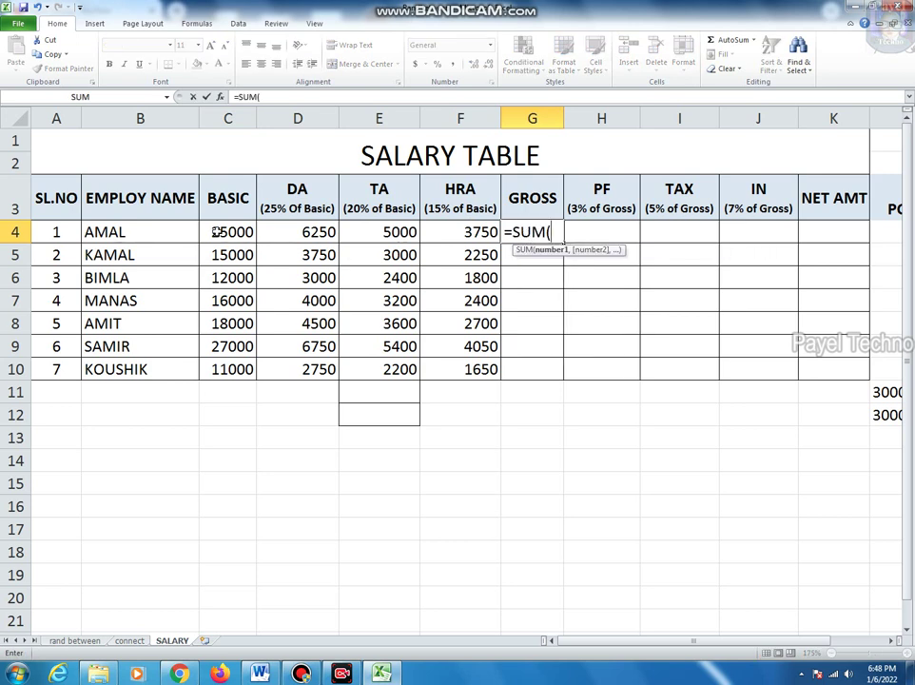
left_click_drag(217, 233, 460, 230)
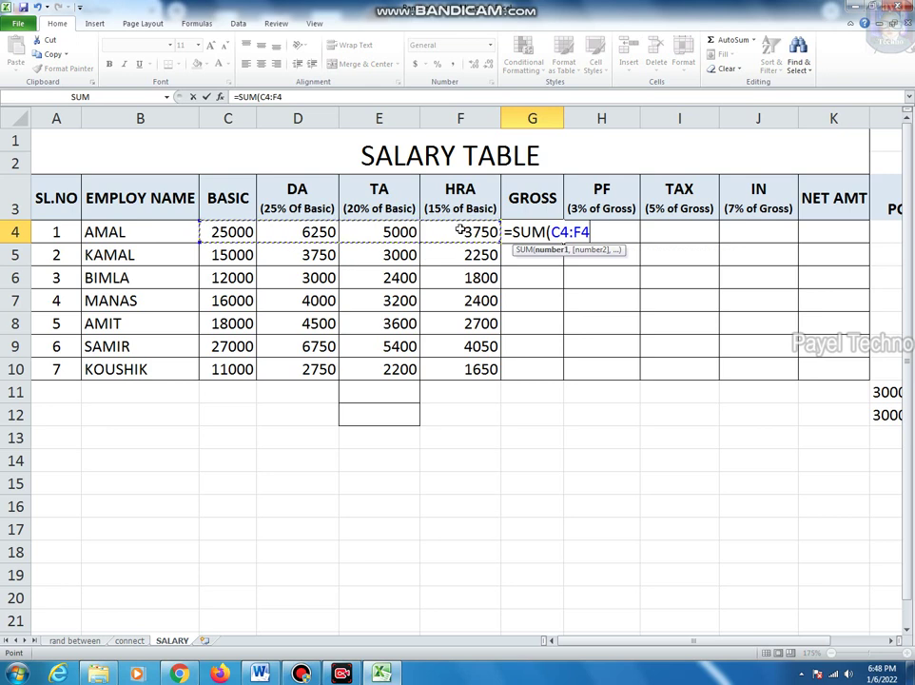
type(")")
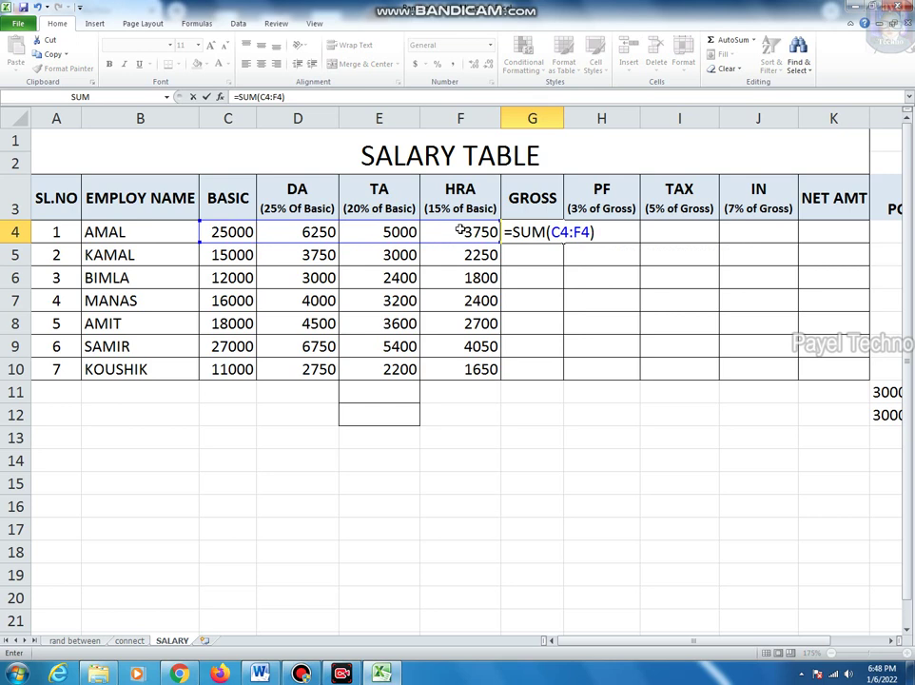
key("Return")
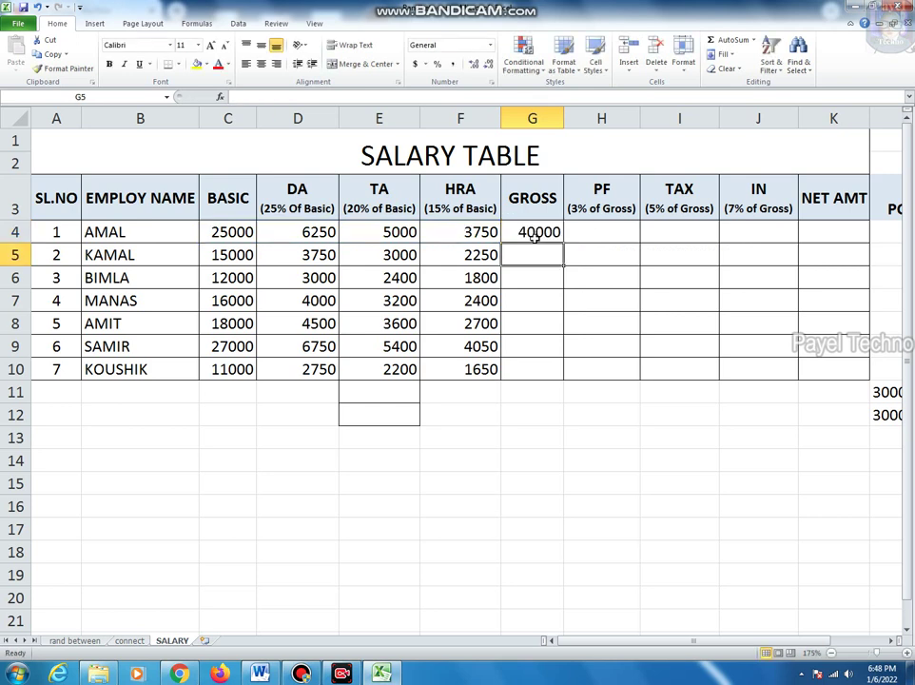
- Fill the GROSS formula down to G10, undoing the fill that overshot the table
left_click(537, 232)
left_click_drag(562, 241, 557, 415)
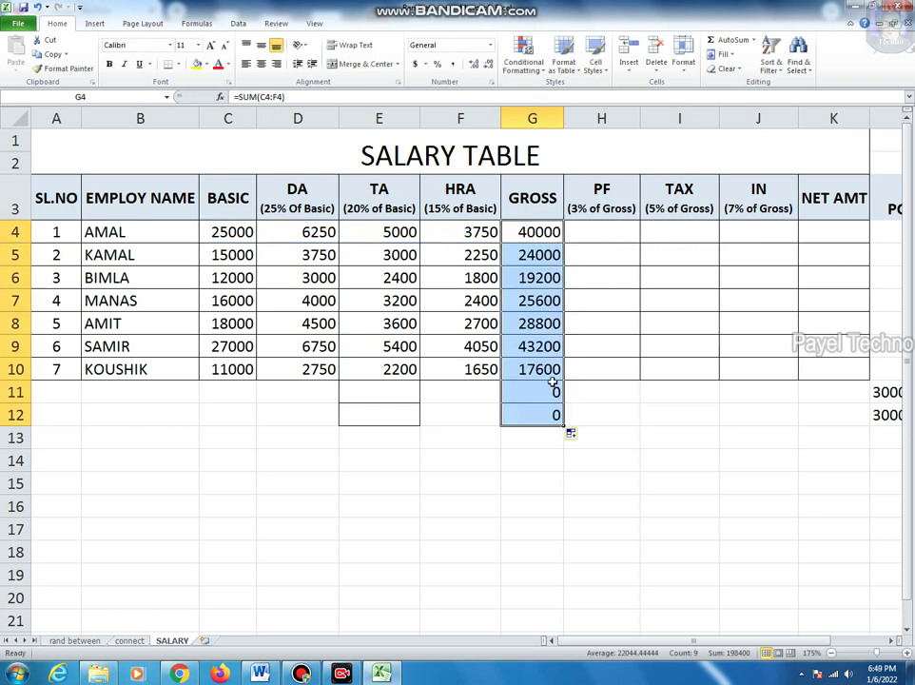
left_click(555, 390)
key("ctrl+z")
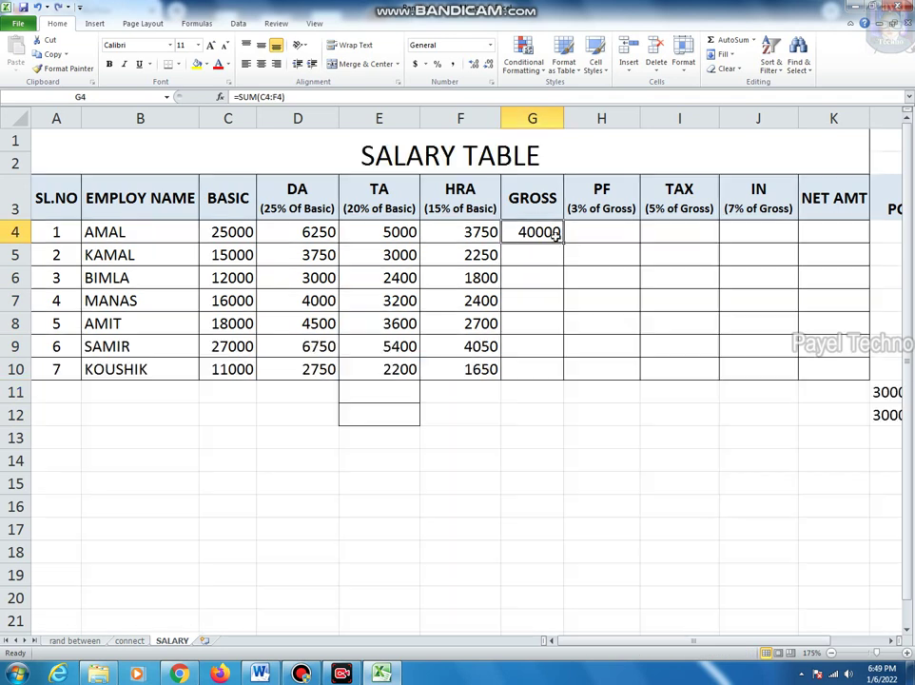
left_click_drag(562, 242, 562, 377)
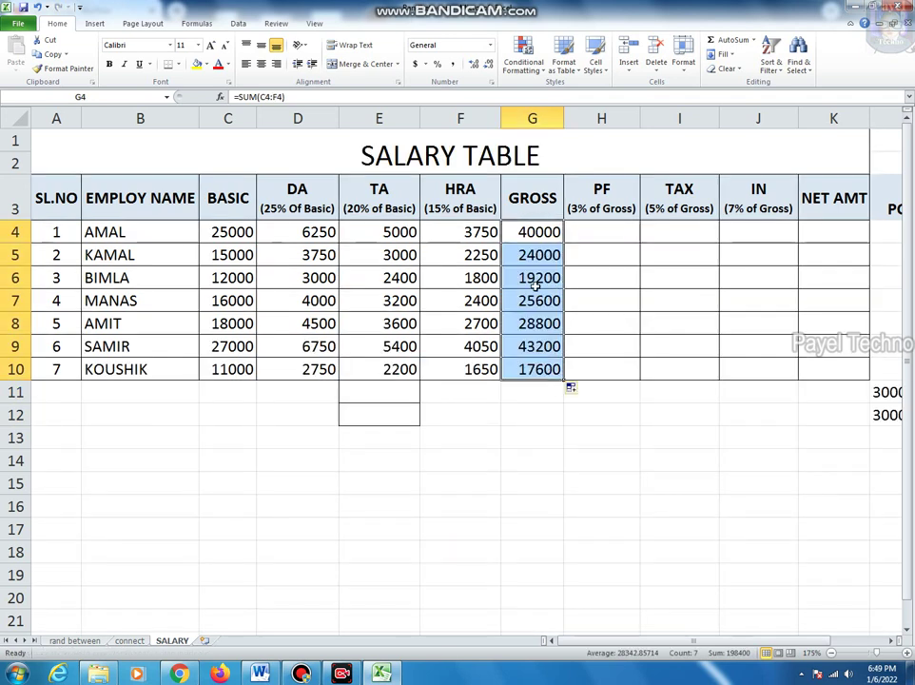
left_click(594, 233)
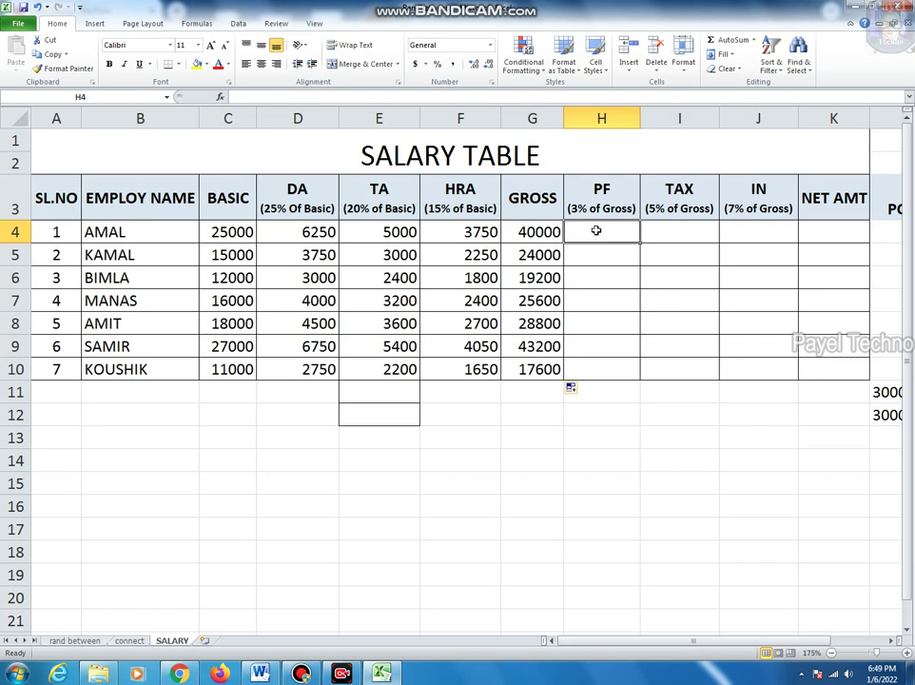
- Enter =G4*3% in H4 and fill it down to H10, giving PF of 1200 to 528
type("=")
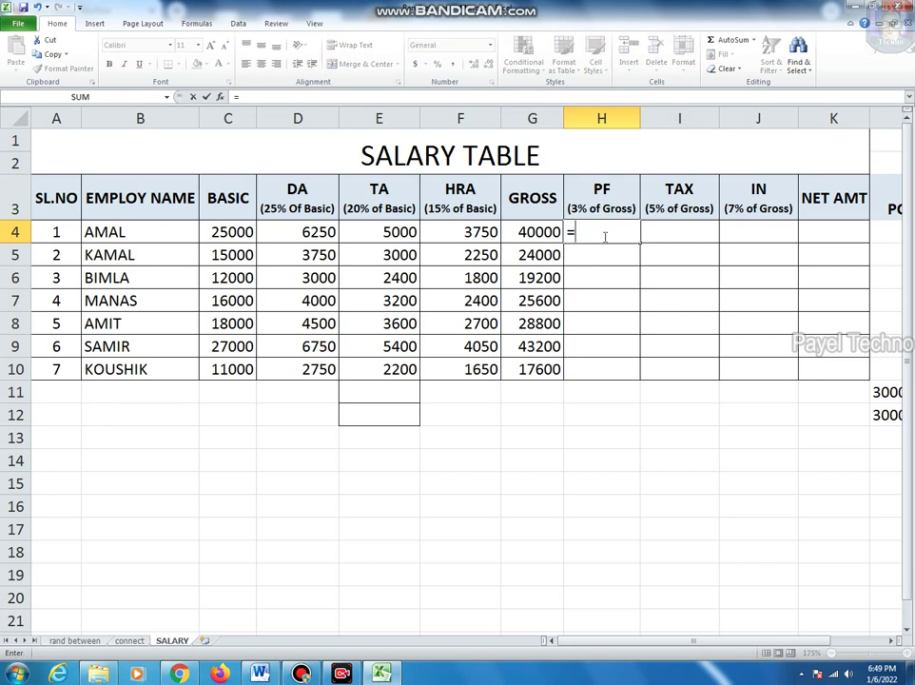
left_click(531, 231)
type("*")
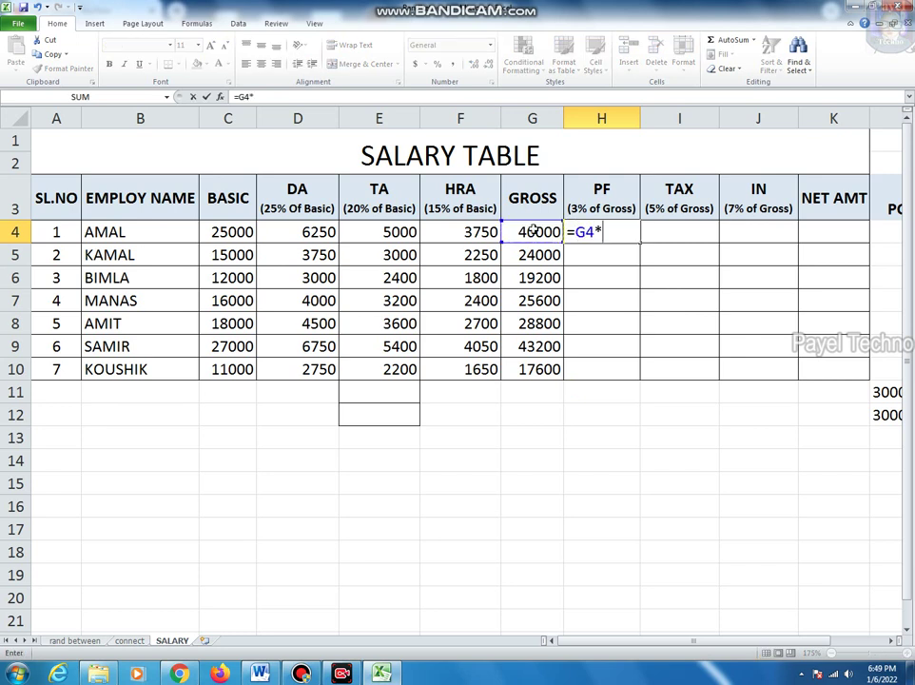
type("3")
type("%")
key("Return")
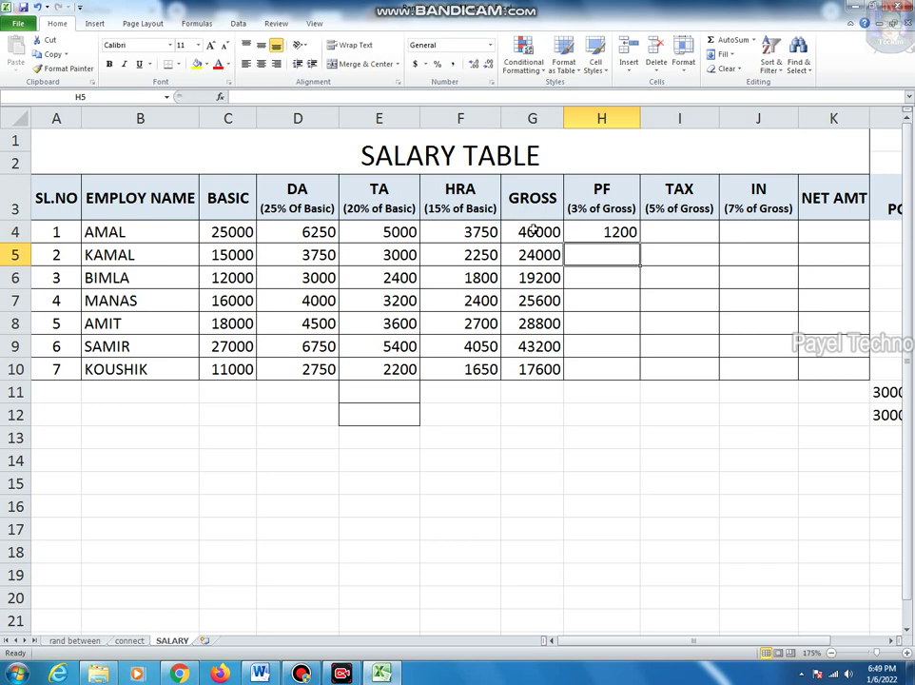
key("Up")
left_click_drag(640, 243, 629, 373)
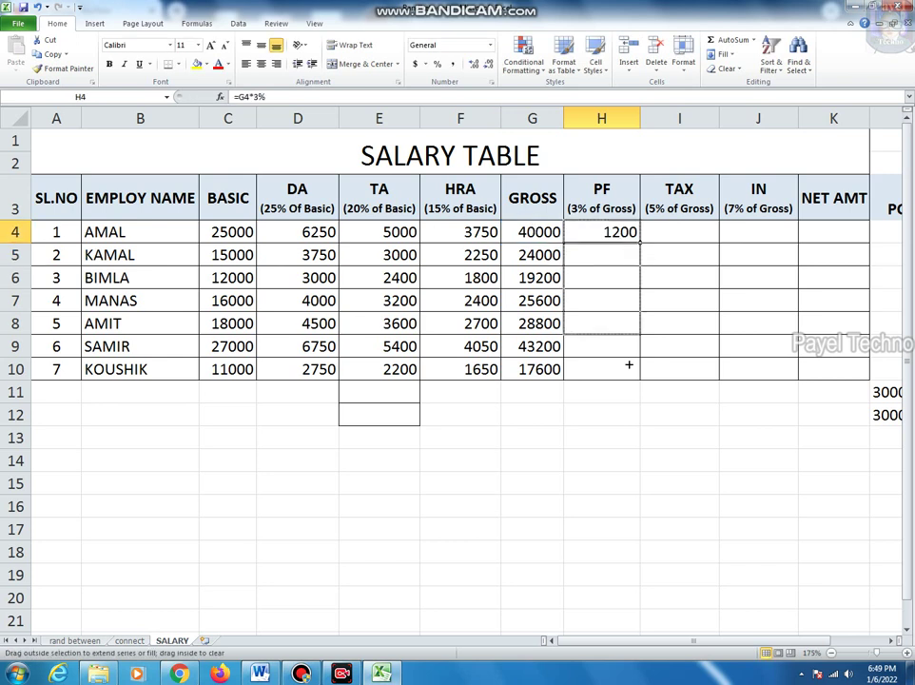
- Enter =G4*5% in I4 and fill it down to I10, giving TAX of 2000 to 880
left_click(667, 231)
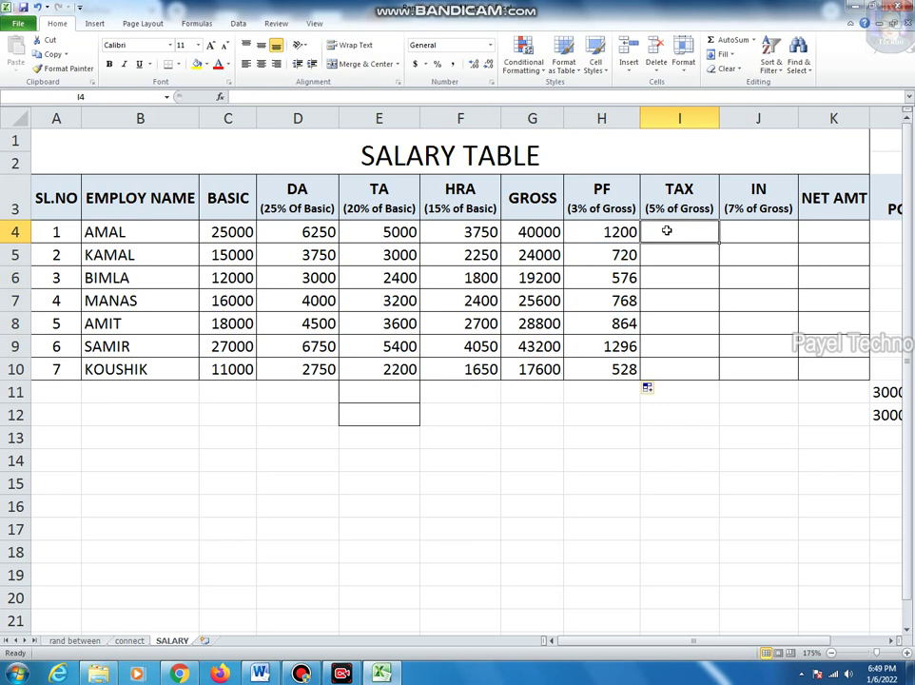
type("=")
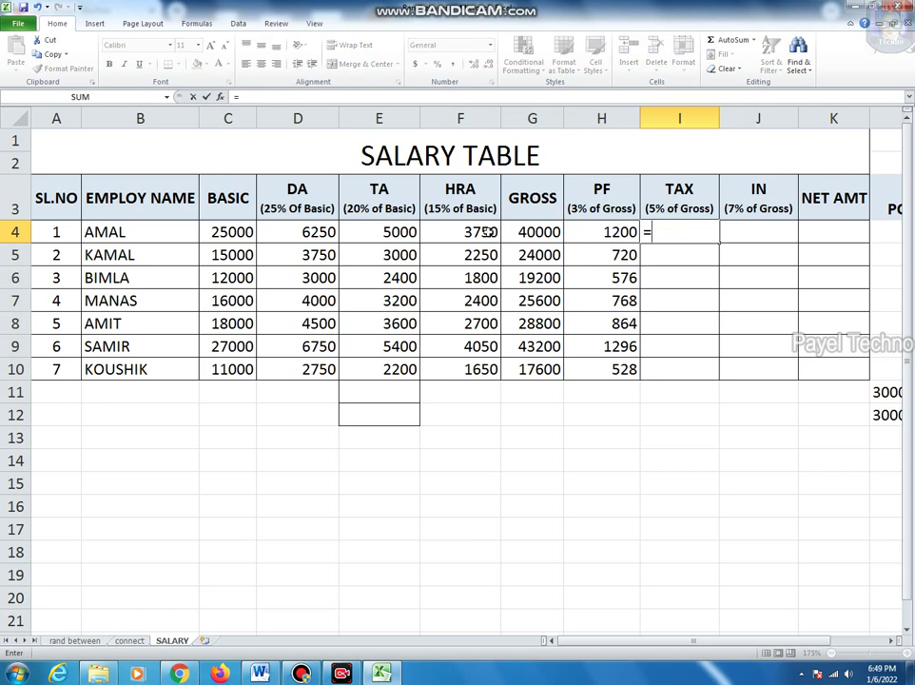
left_click(528, 231)
type("*")
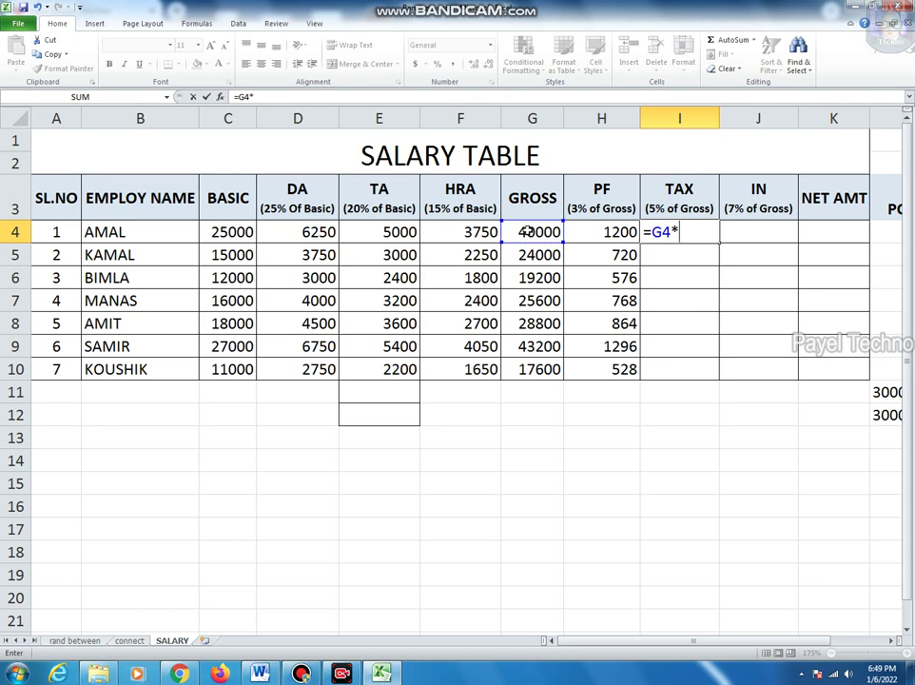
type("5%")
key("Return")
left_click(695, 231)
left_click_drag(719, 243, 709, 373)
left_click(770, 230)
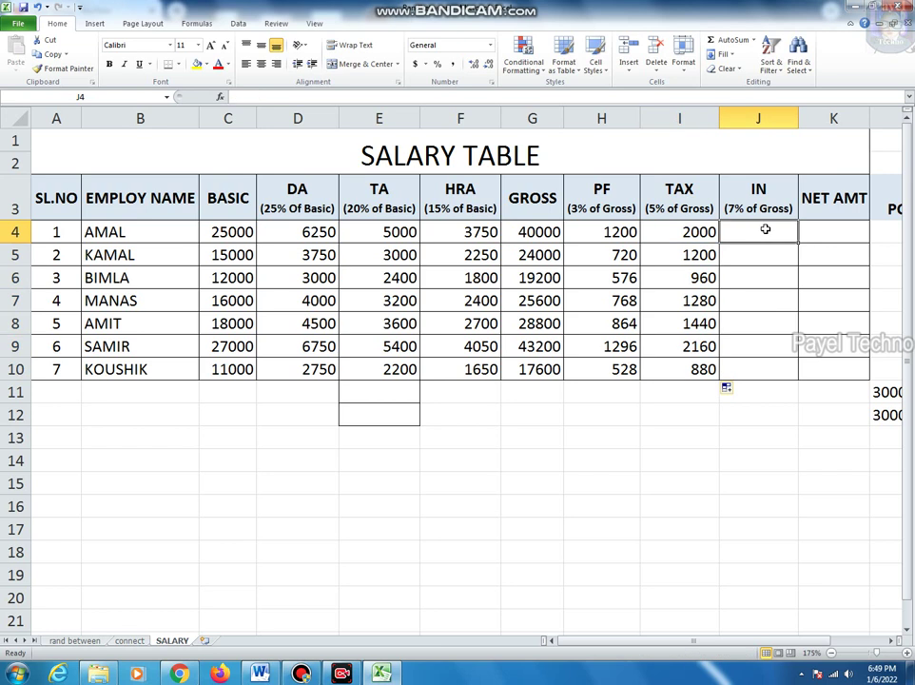
- Enter =G4*7% in J4 and fill it down to J10, giving 2800 through 1232
type("=")
left_click(531, 234)
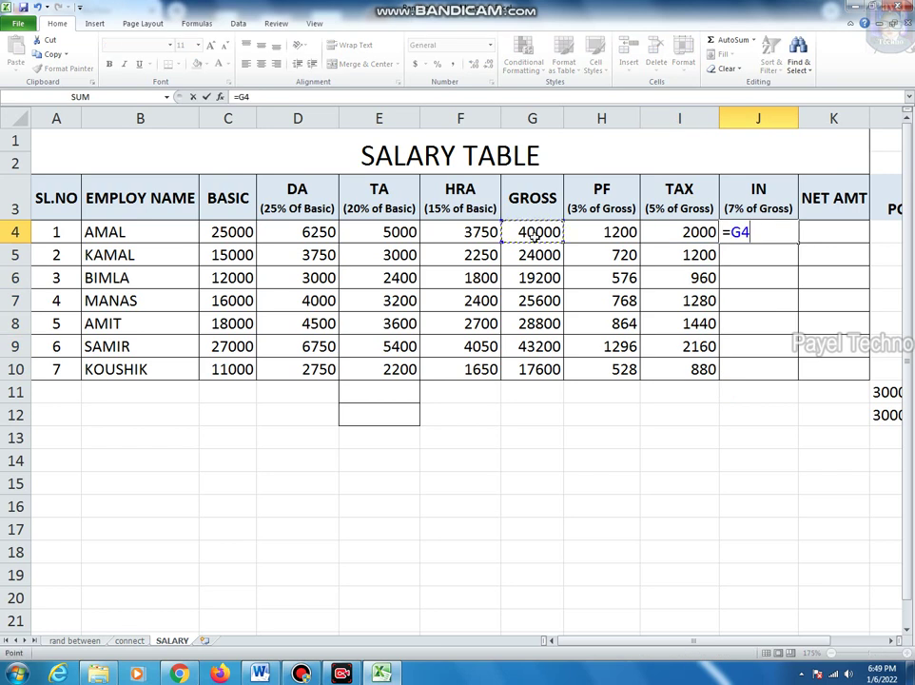
type("*7%")
key("Return")
left_click(788, 235)
left_click_drag(798, 244, 790, 379)
left_click_drag(743, 650, 762, 647)
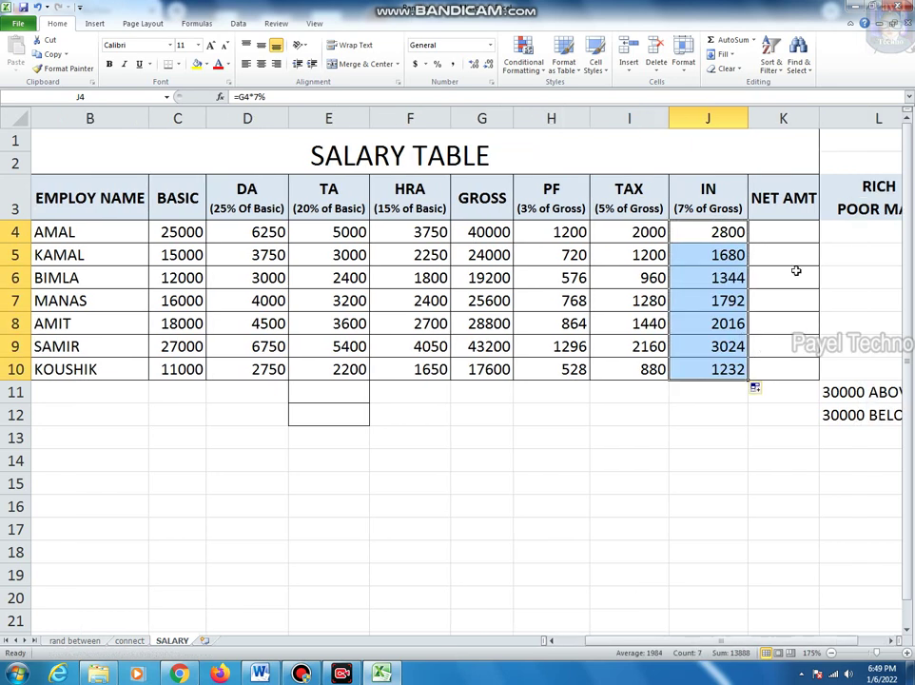
left_click(801, 233)
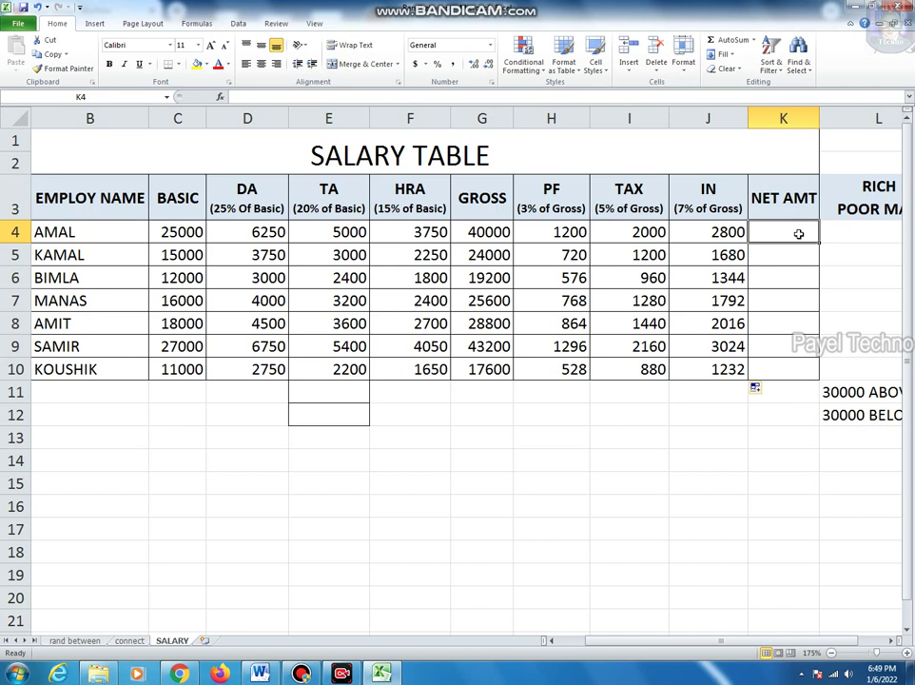
- Enter =G4-(H4+I4+J4) in K4, giving AMAL a net amount of 34000
left_click(481, 231)
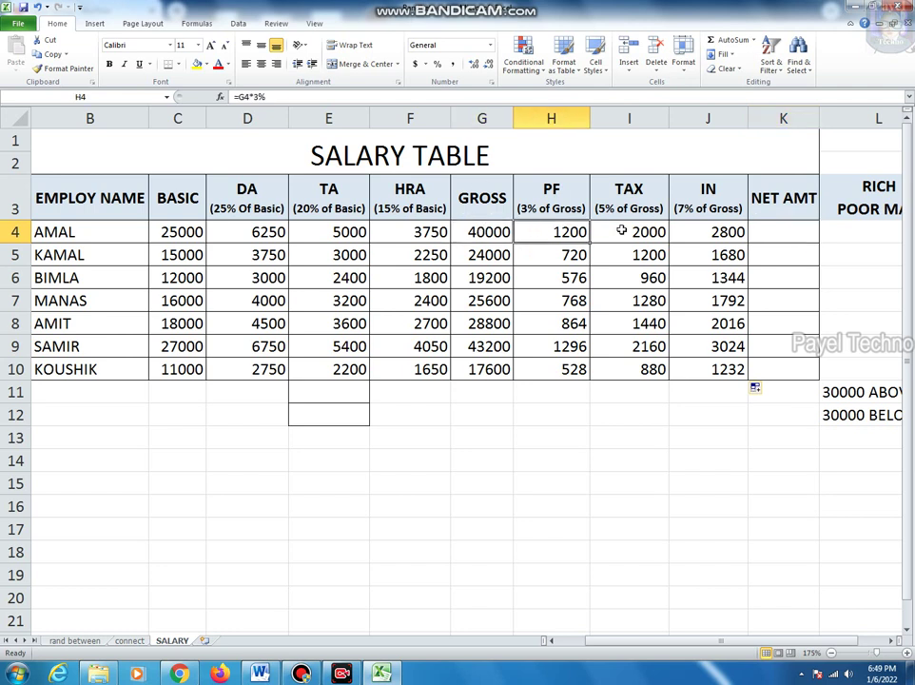
left_click_drag(552, 233, 708, 237)
left_click(791, 233)
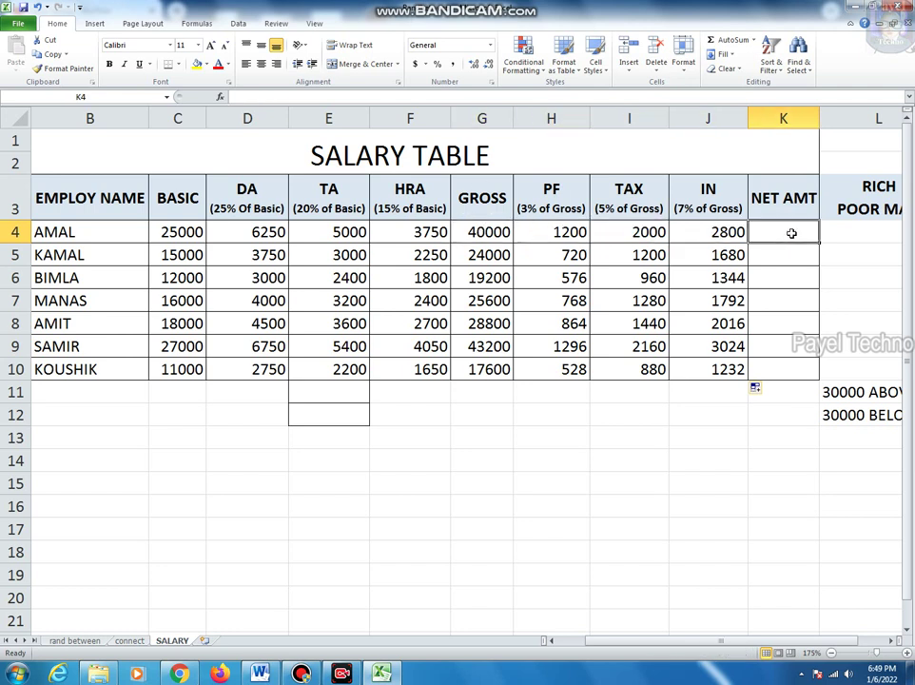
type("=")
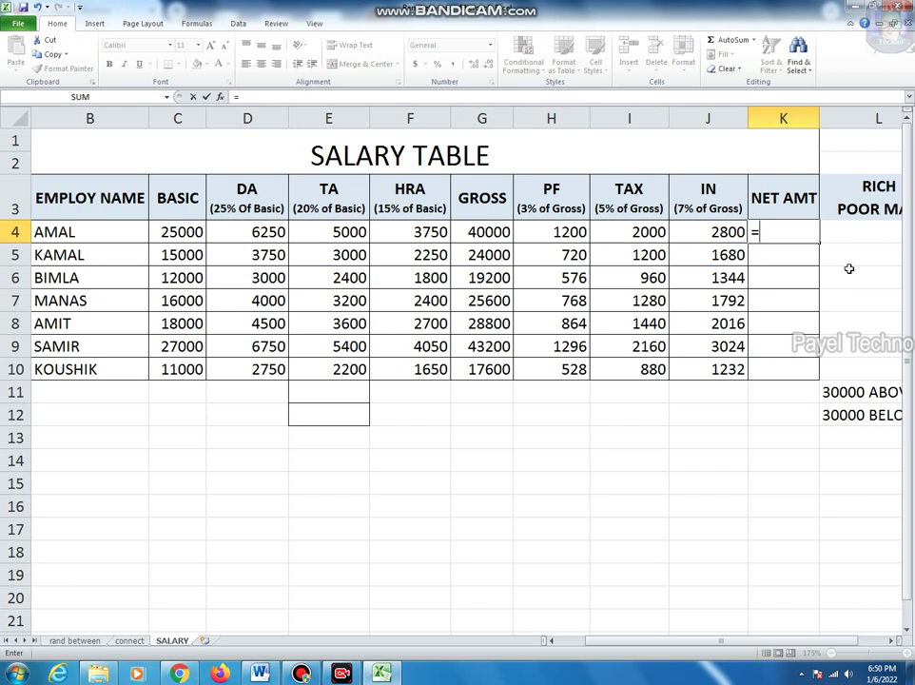
left_click(492, 234)
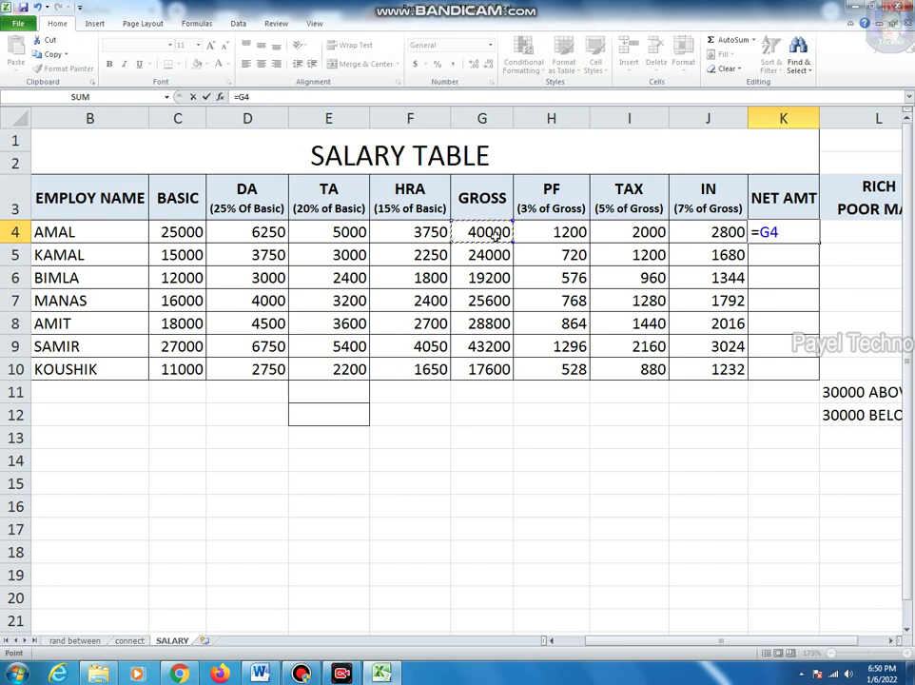
type("-")
type("(")
left_click(560, 231)
type("+")
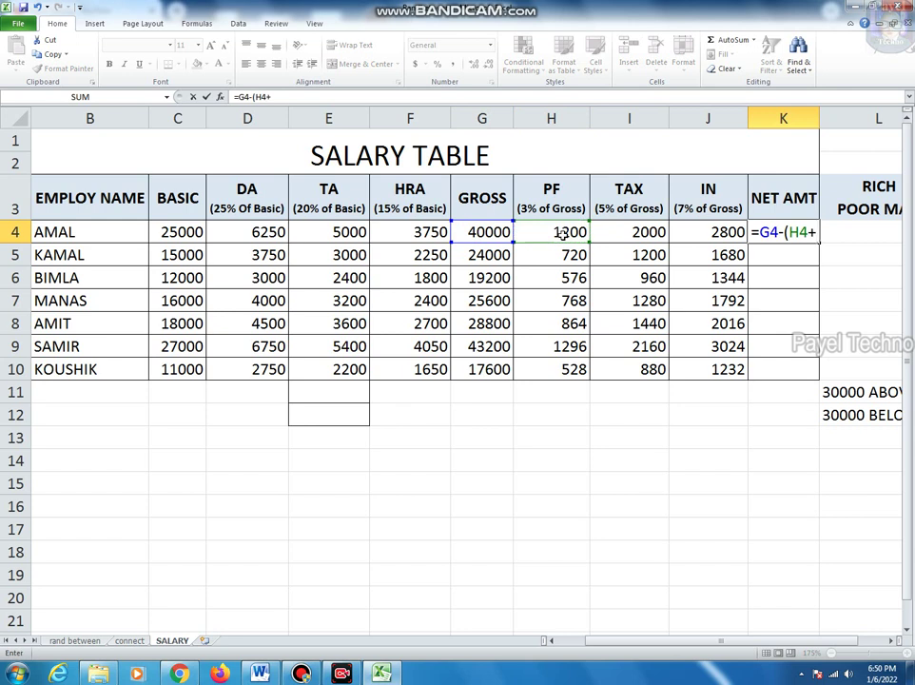
left_click(633, 232)
type("+")
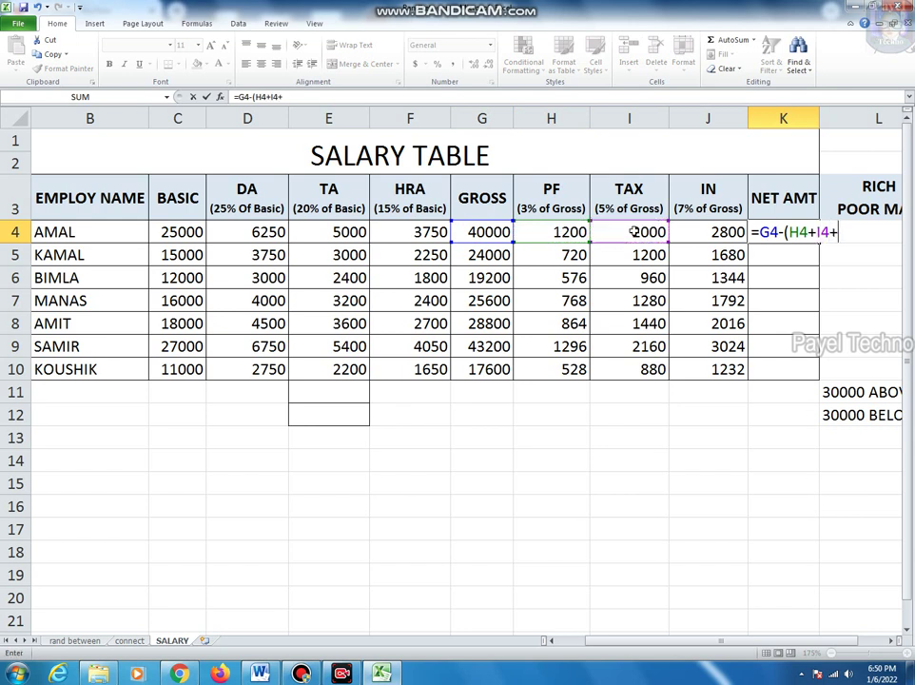
left_click(693, 235)
type(")")
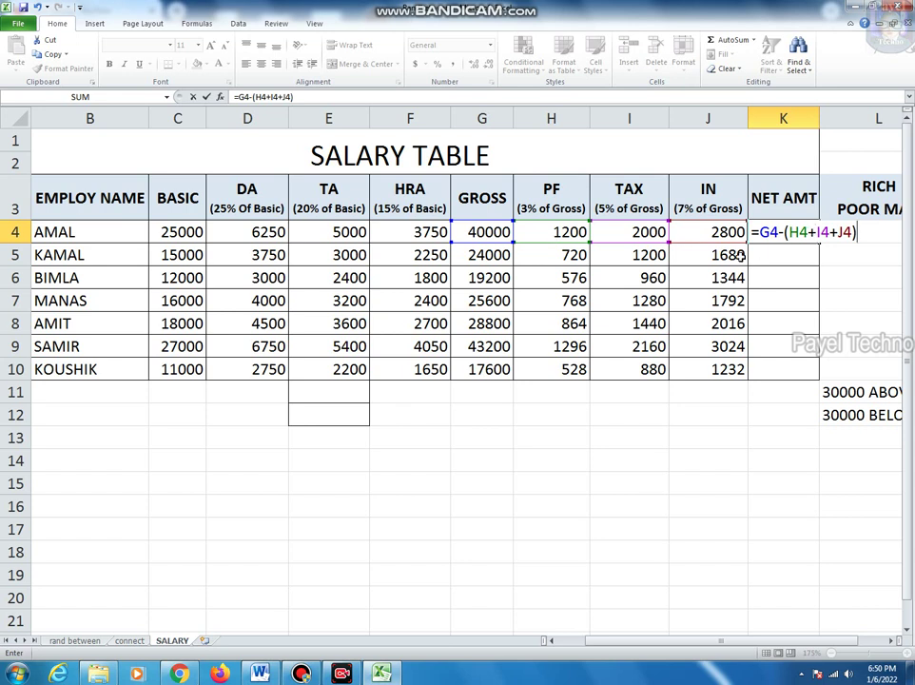
key("Return")
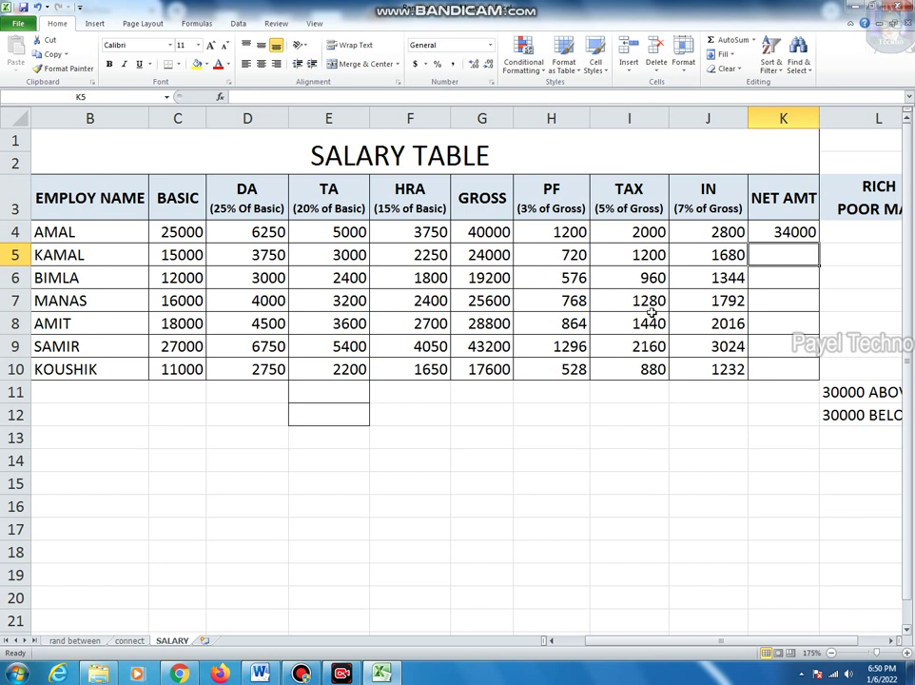
- Fill the net amount formula down to K10, ending at 14960
left_click(480, 238)
left_click_drag(583, 232, 766, 242)
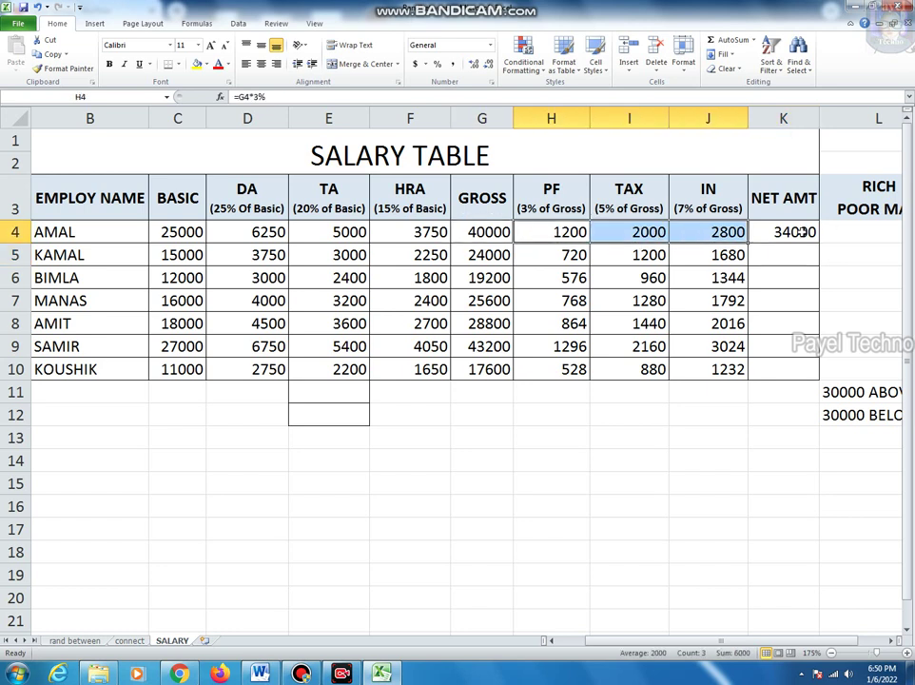
left_click(786, 231)
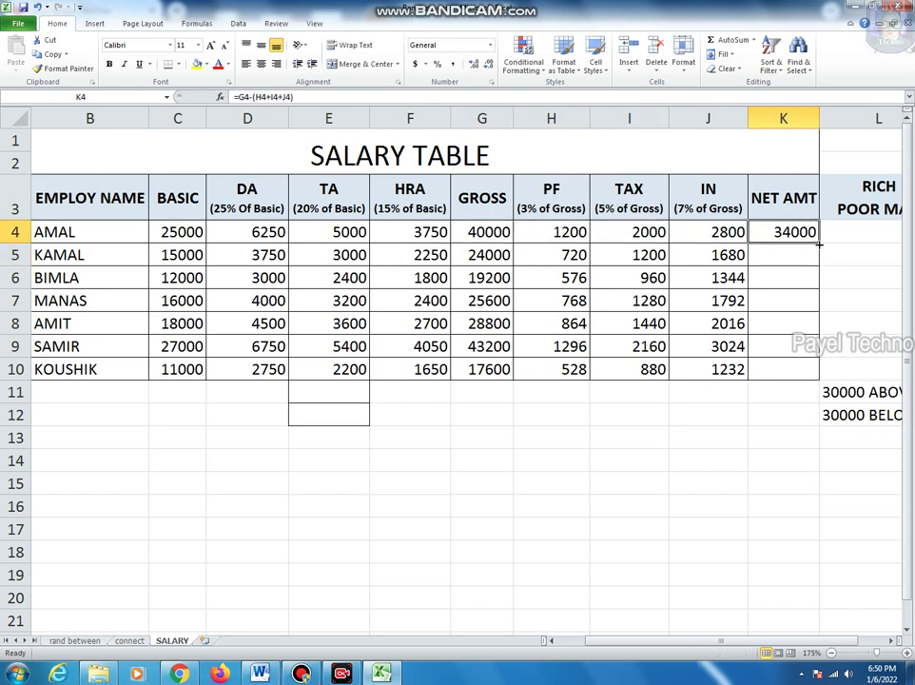
left_click_drag(818, 245, 816, 378)
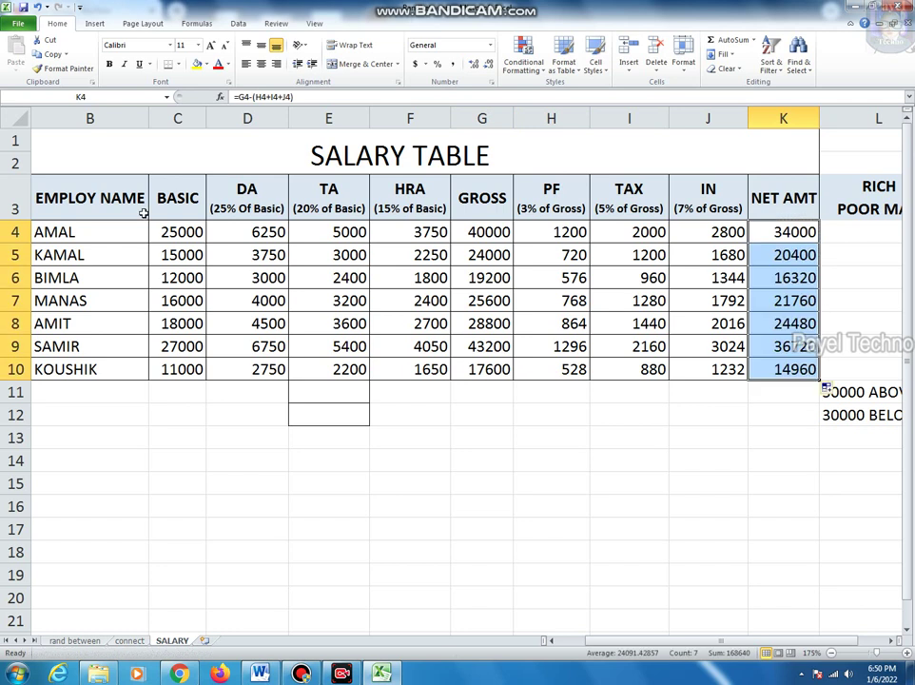
left_click(191, 230)
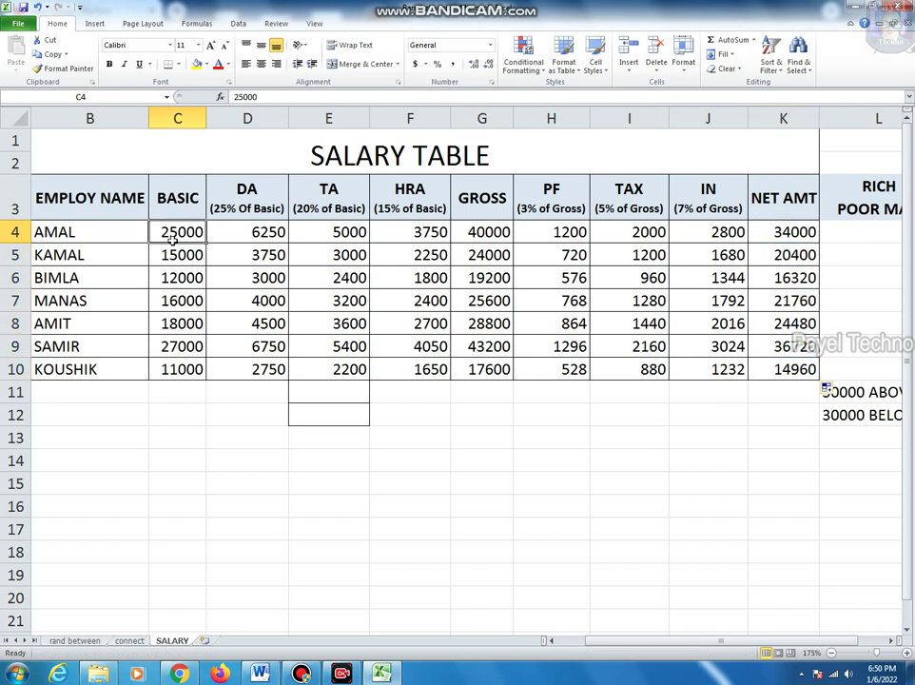
left_click(237, 234)
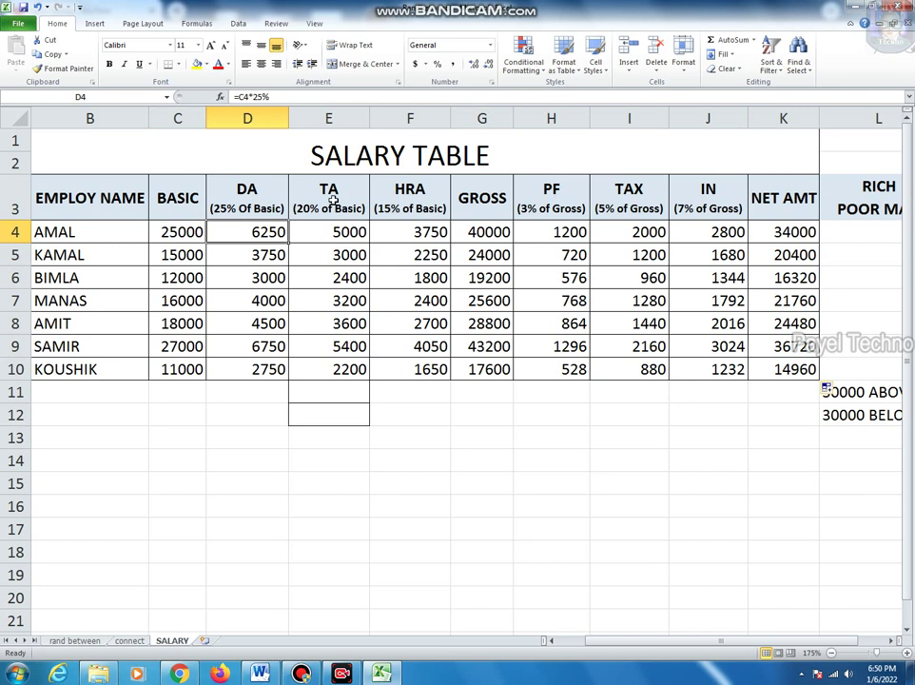
left_click(329, 232)
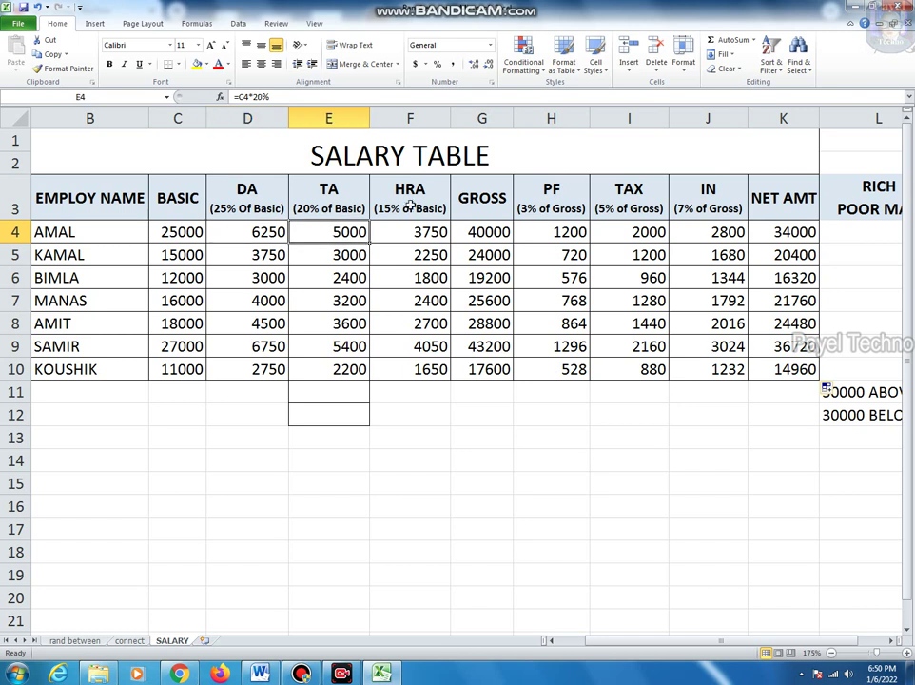
left_click(430, 231)
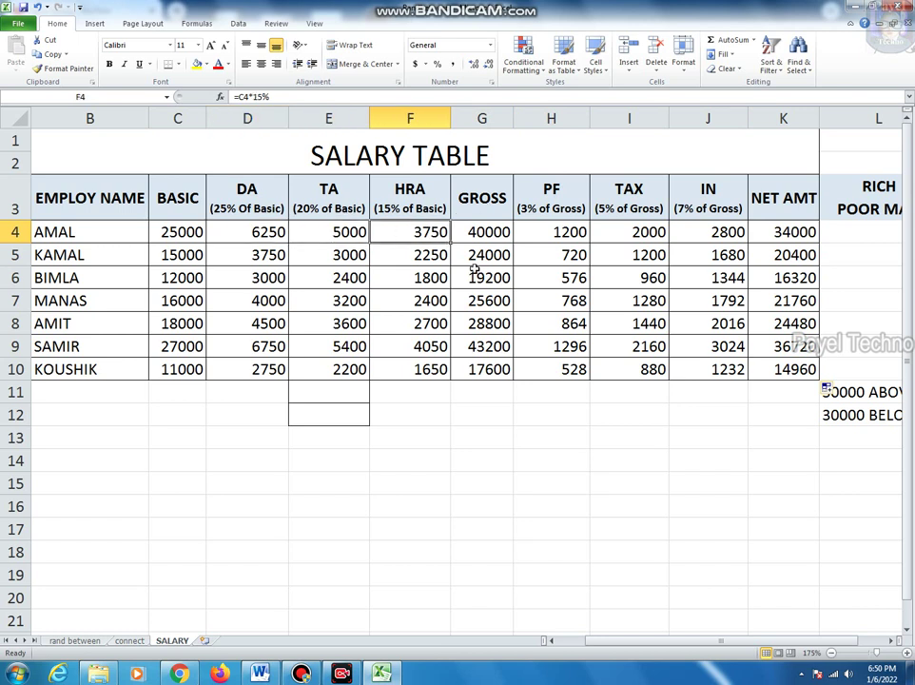
left_click(480, 234)
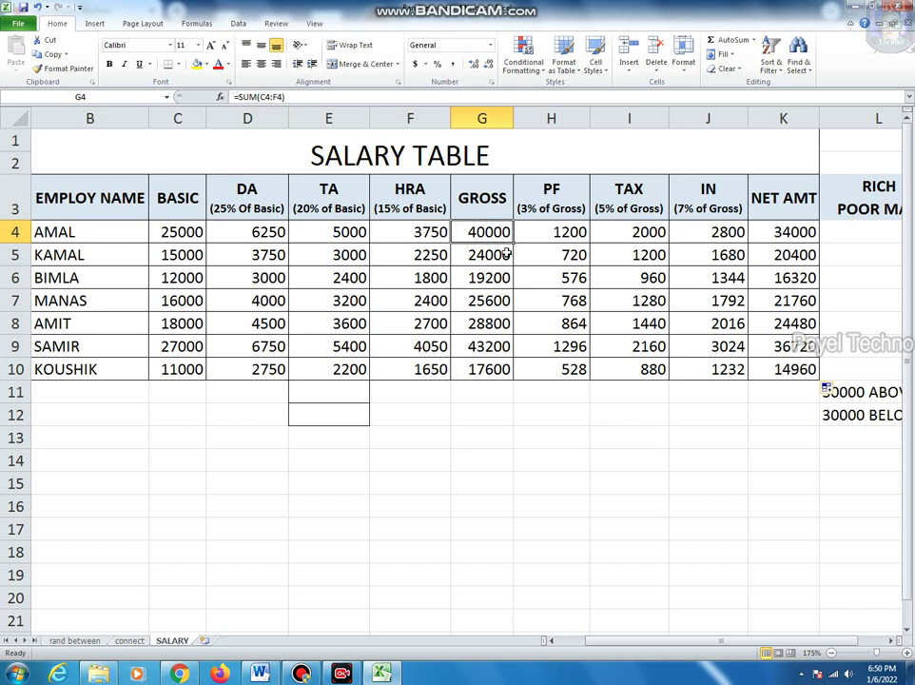
left_click(554, 233)
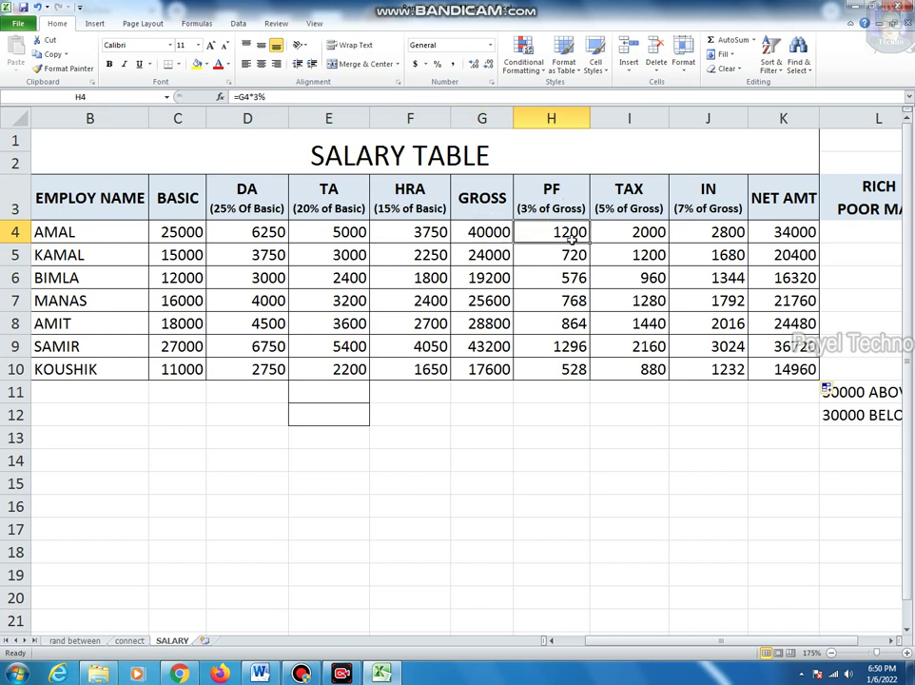
left_click(624, 233)
left_click(721, 234)
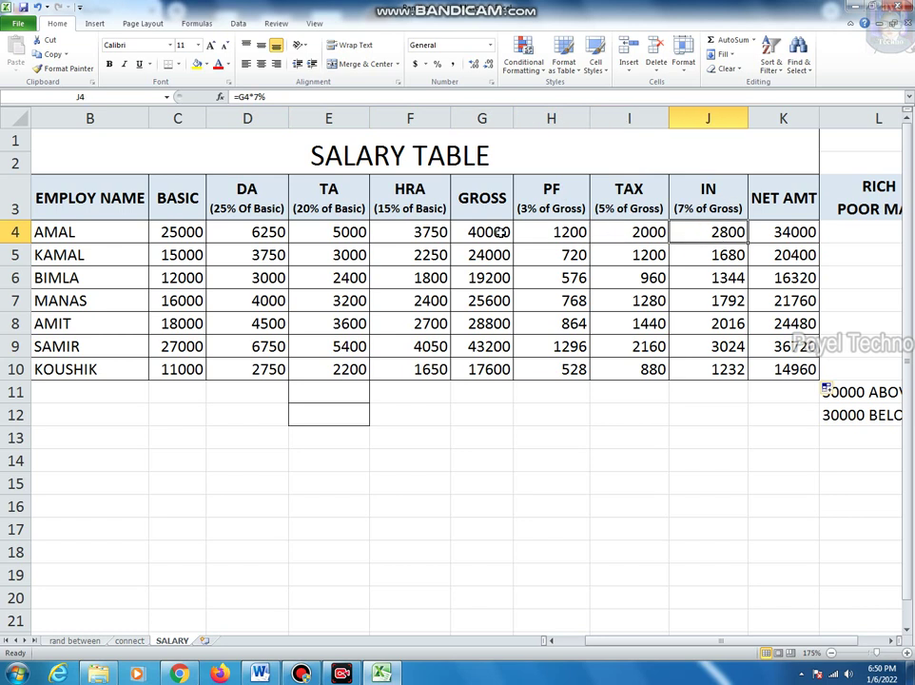
left_click(776, 231)
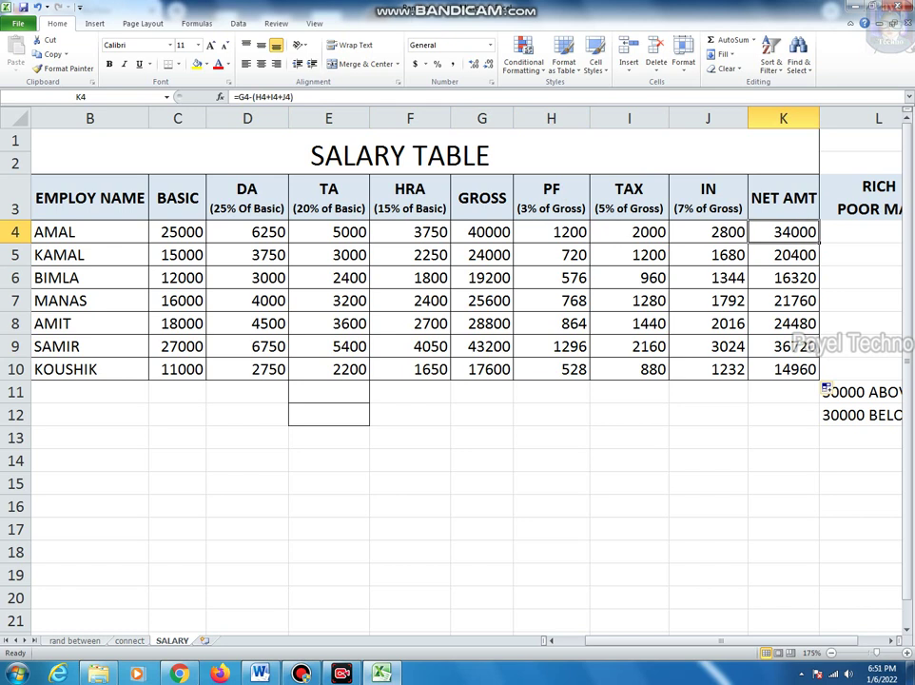
left_click_drag(623, 644, 630, 643)
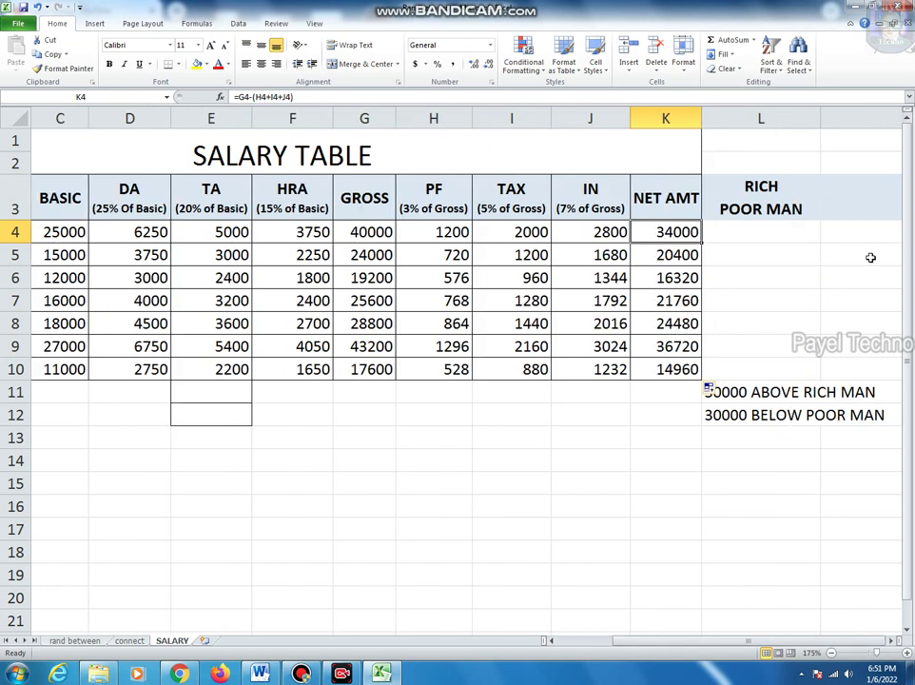
left_click(779, 232)
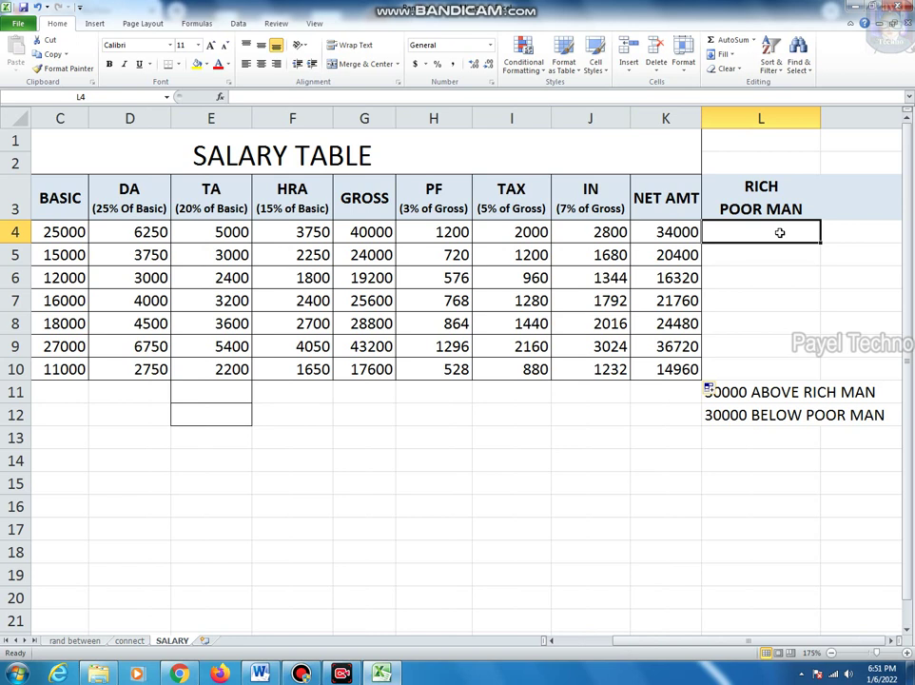
left_click(773, 283)
left_click_drag(755, 388, 751, 414)
left_click(757, 321)
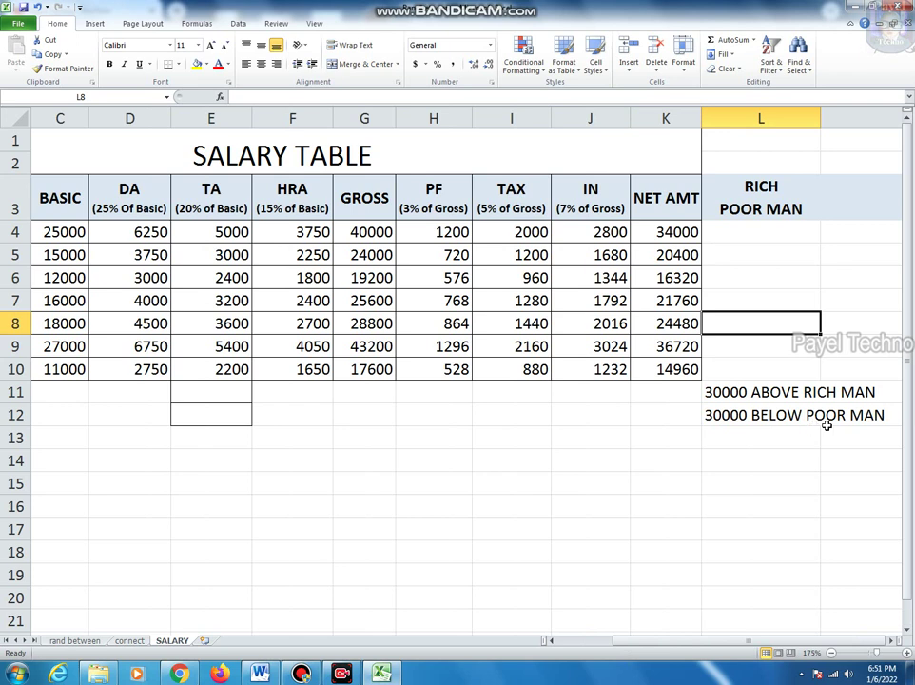
left_click(771, 235)
left_click_drag(670, 233, 670, 368)
left_click(671, 236)
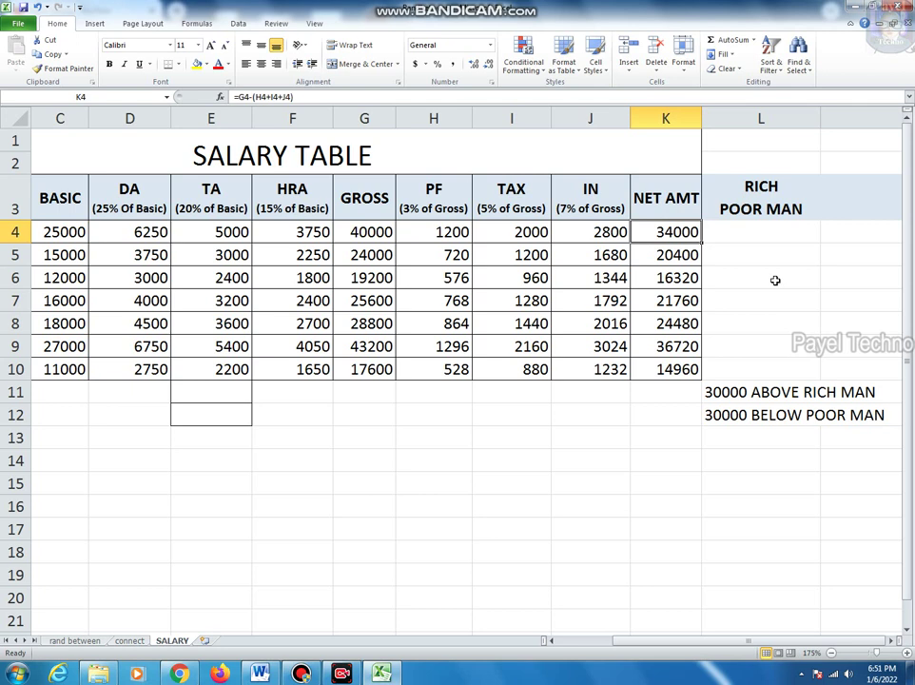
left_click(752, 235)
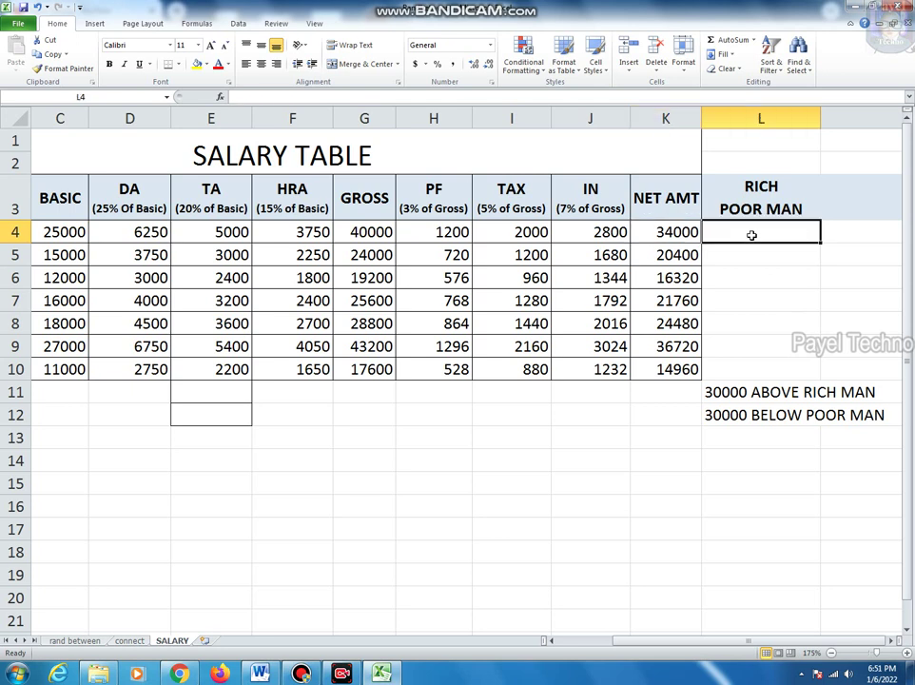
- Enter =IF(K4>=30000,"RICH MAN","POOR MAN") in L4, labelling AMAL as RICH MAN
type("=")
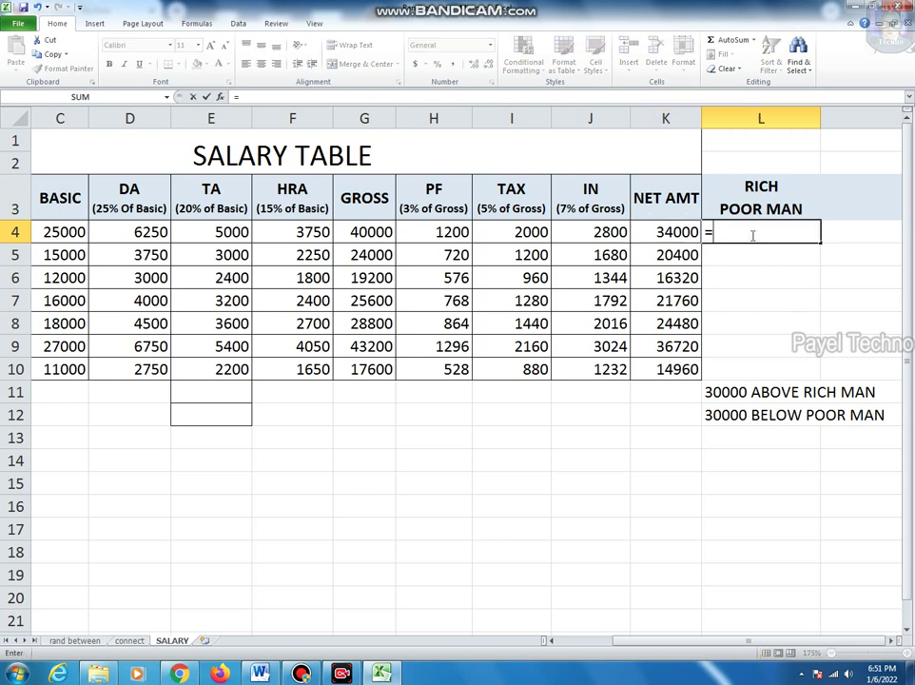
type("if")
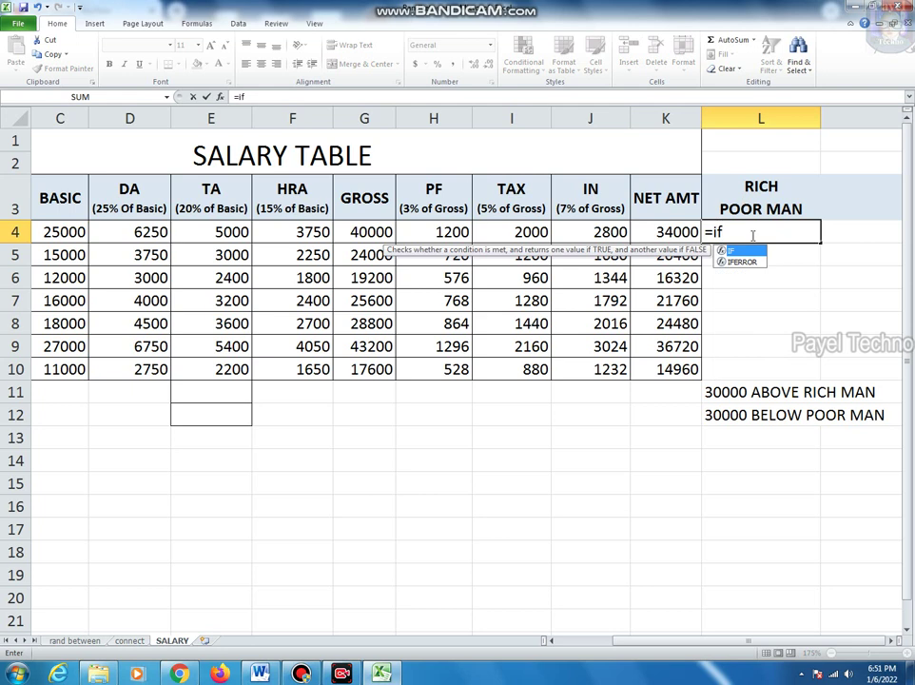
key("Tab")
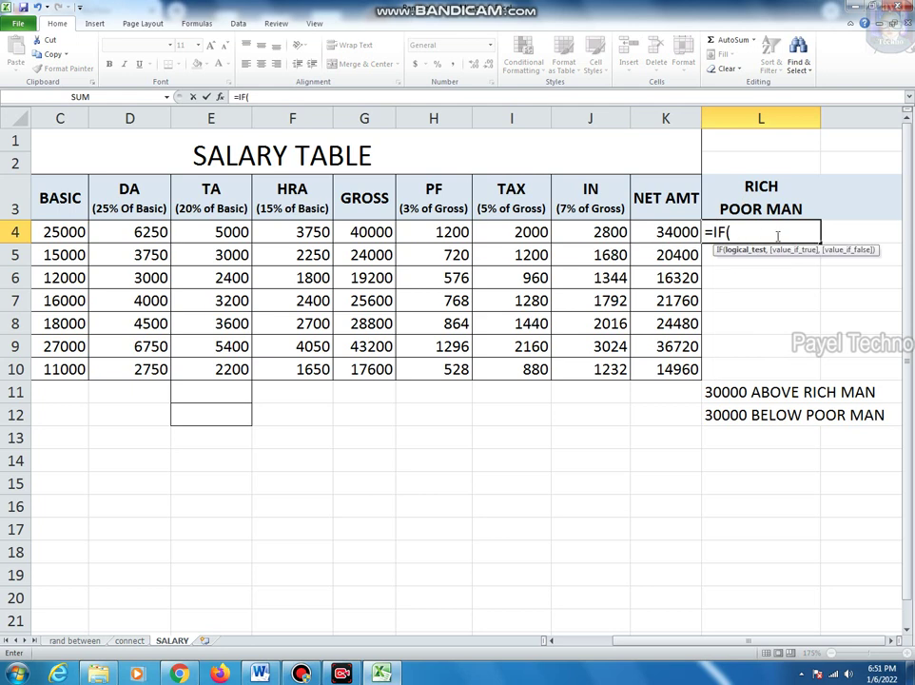
left_click(671, 232)
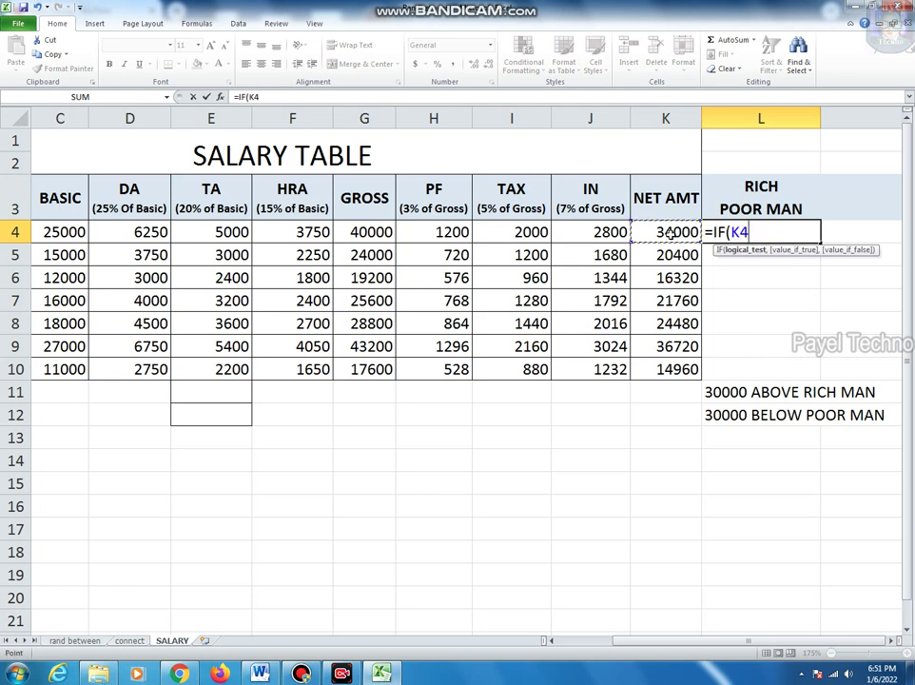
type(">=")
type("3000")
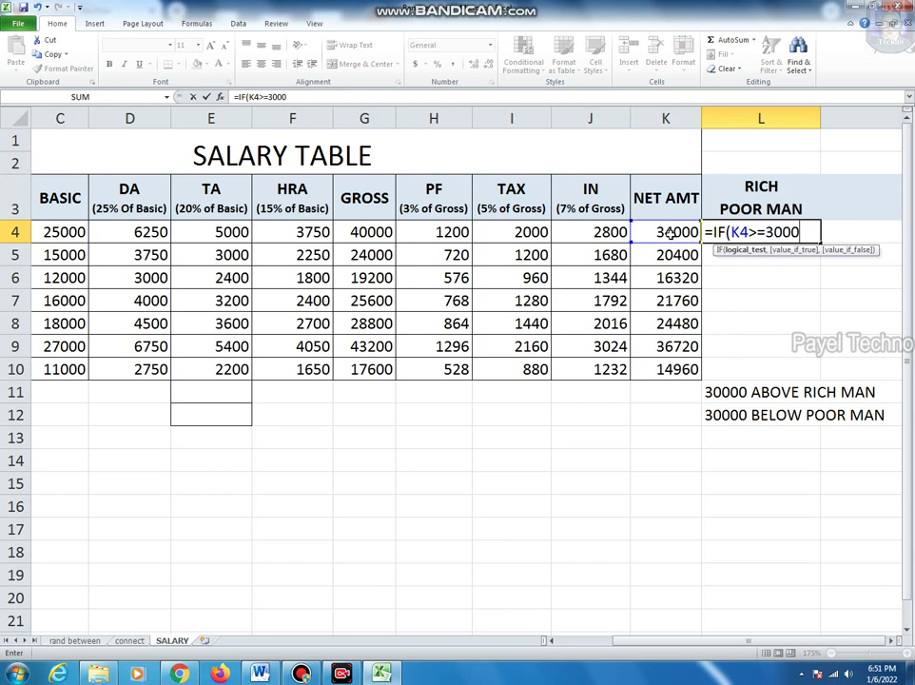
type("0,")
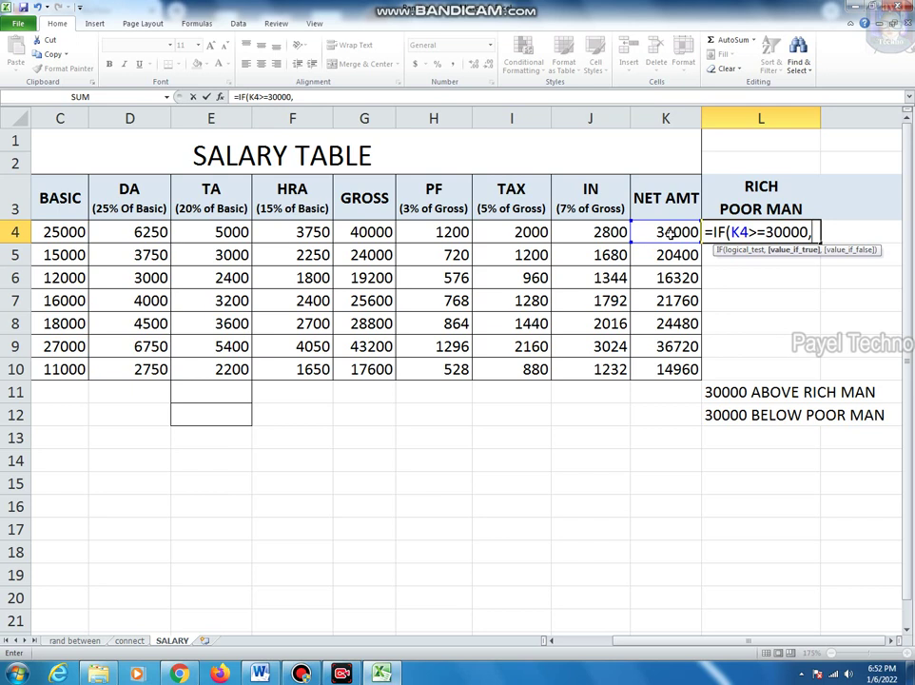
type("\"RICH MAN")
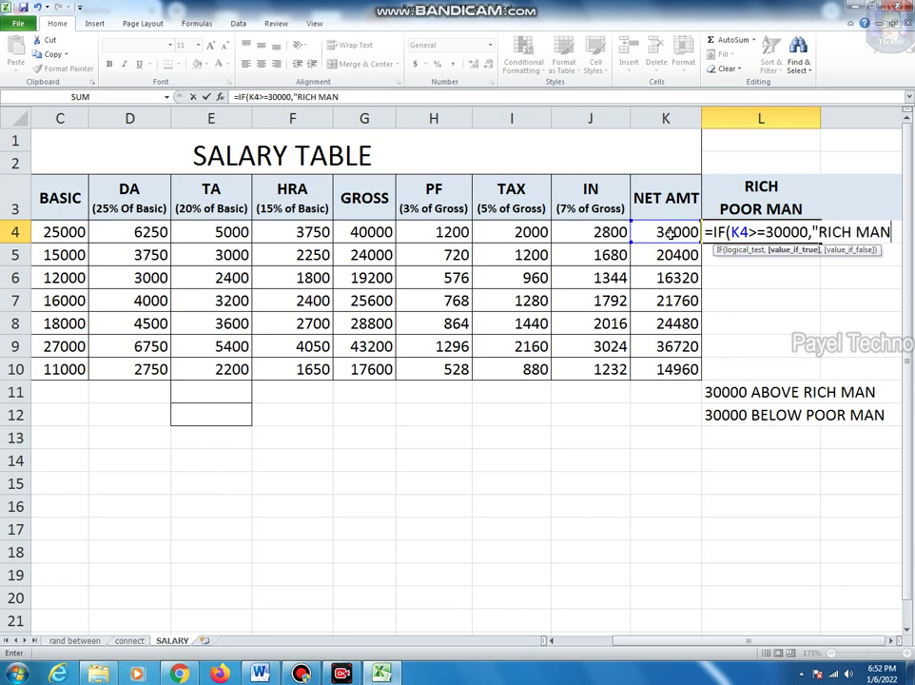
type("\"")
type(",")
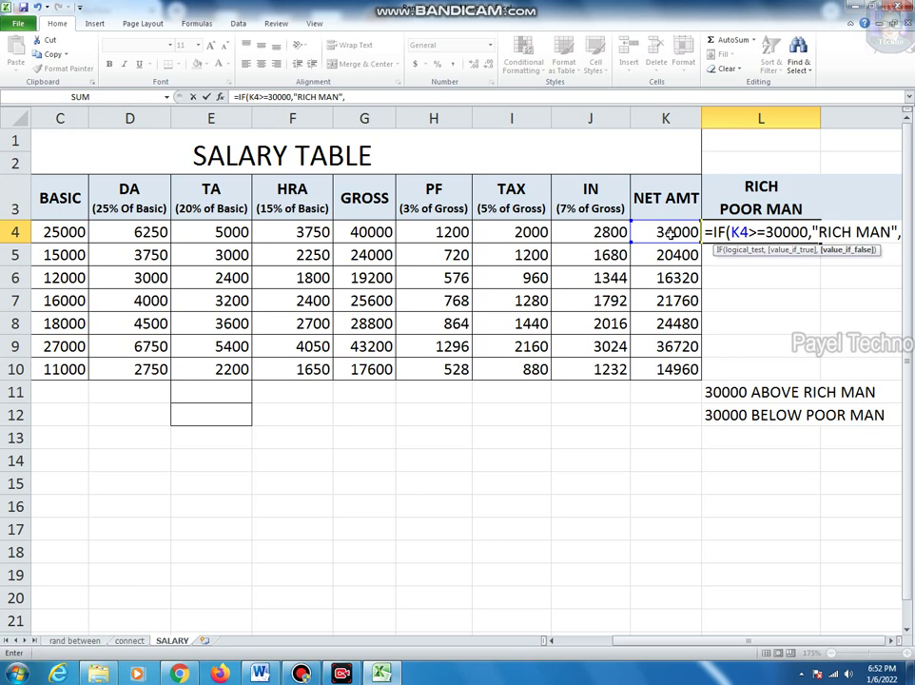
type("\"")
type("POOR MAN")
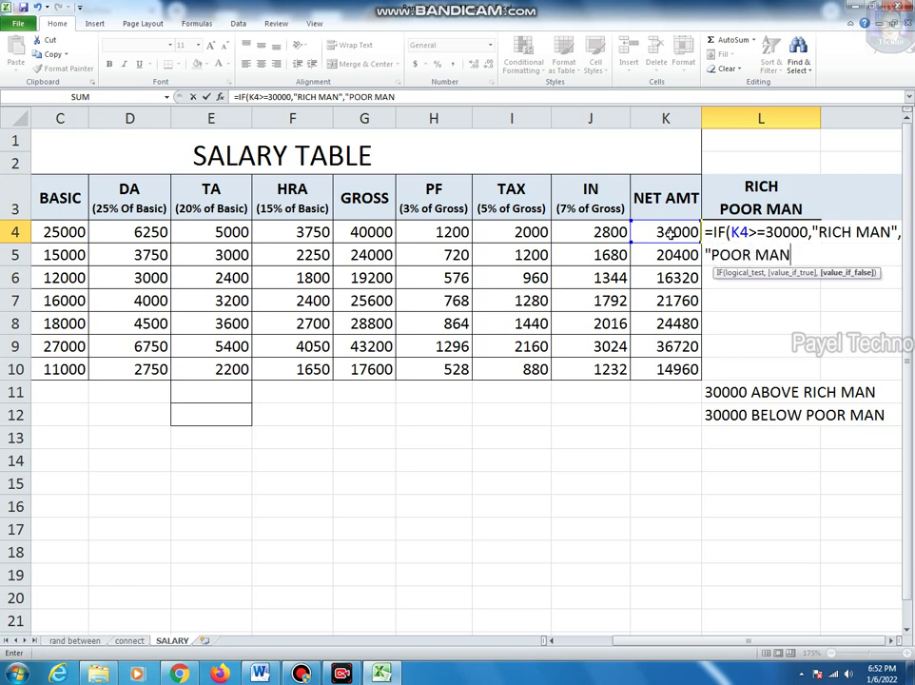
type("\")")
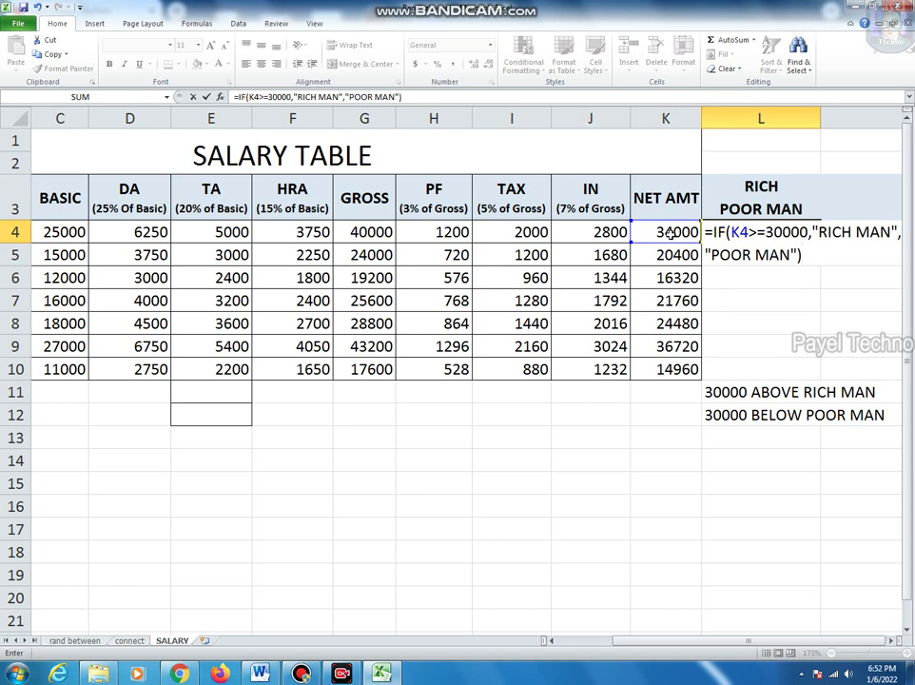
key("Return")
left_click(806, 239)
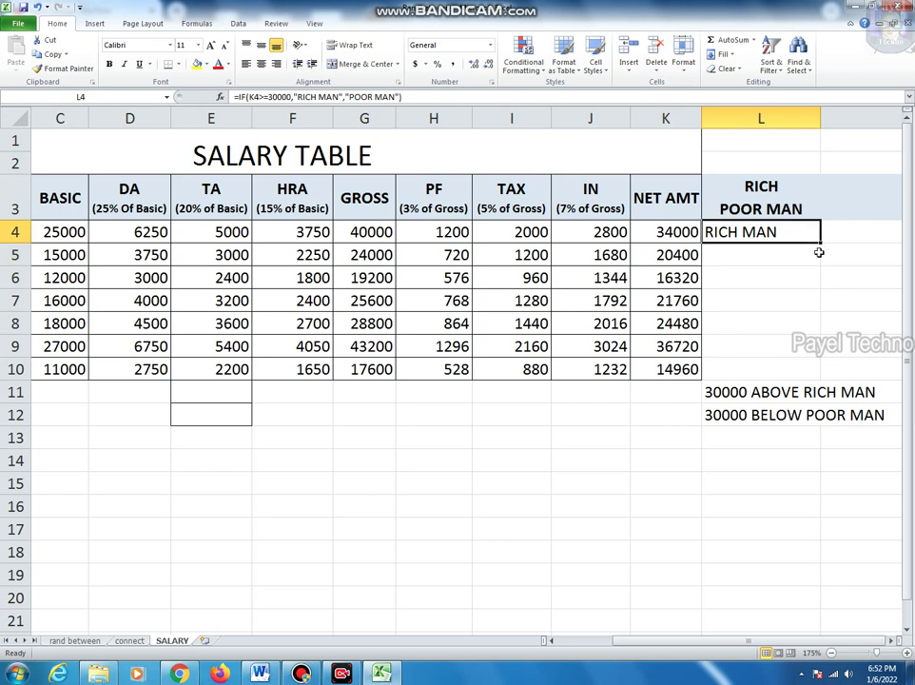
- Copy the RICH MAN/POOR MAN IF formula from L4 down to L10
left_click_drag(820, 242, 811, 376)
left_click(853, 459)
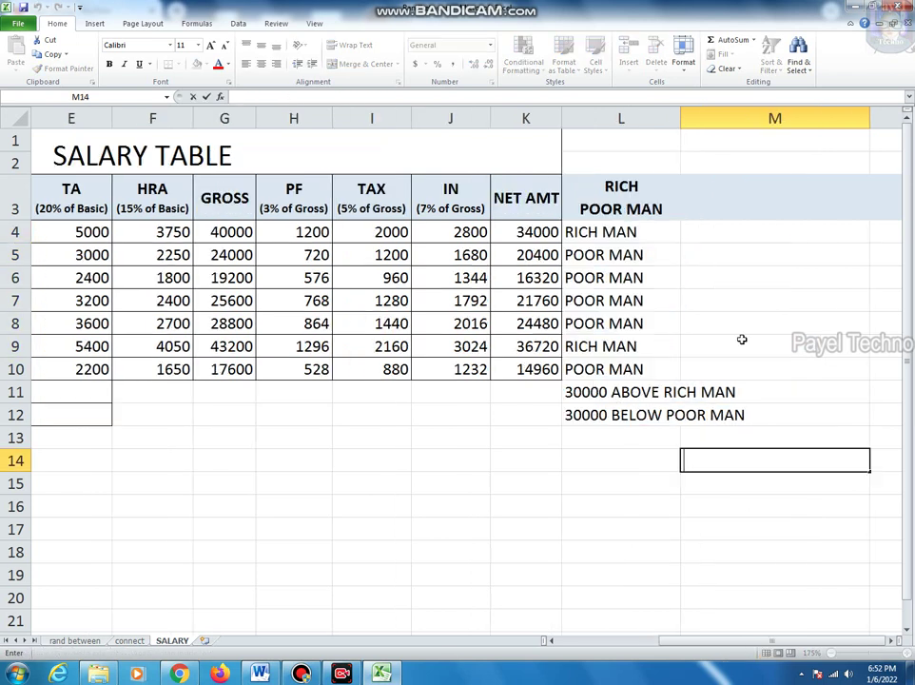
left_click(619, 505)
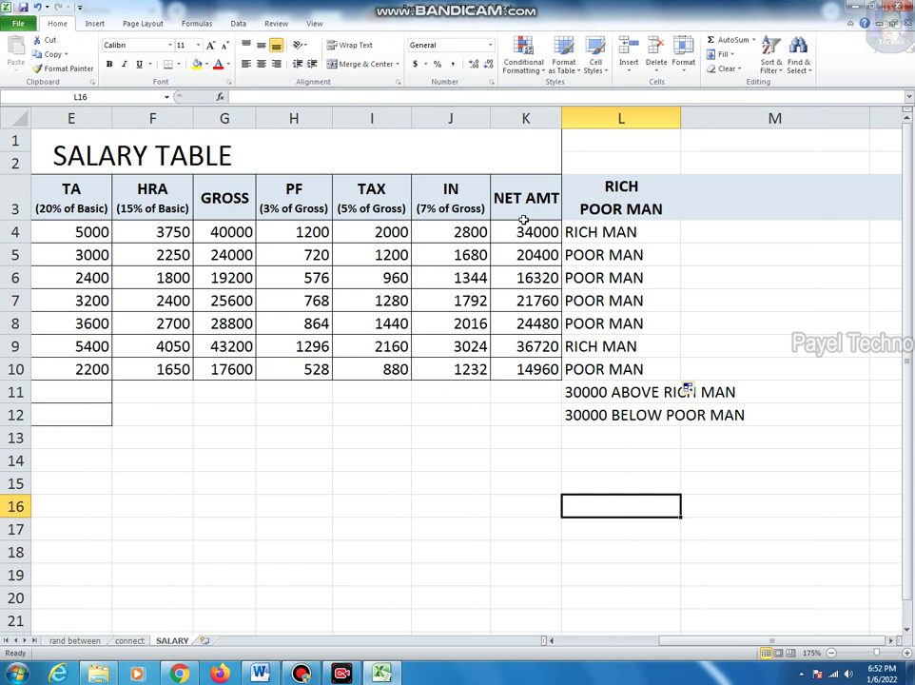
- Check the IF formula in L4 and L5 and the net amount formula in K5
left_click(585, 234)
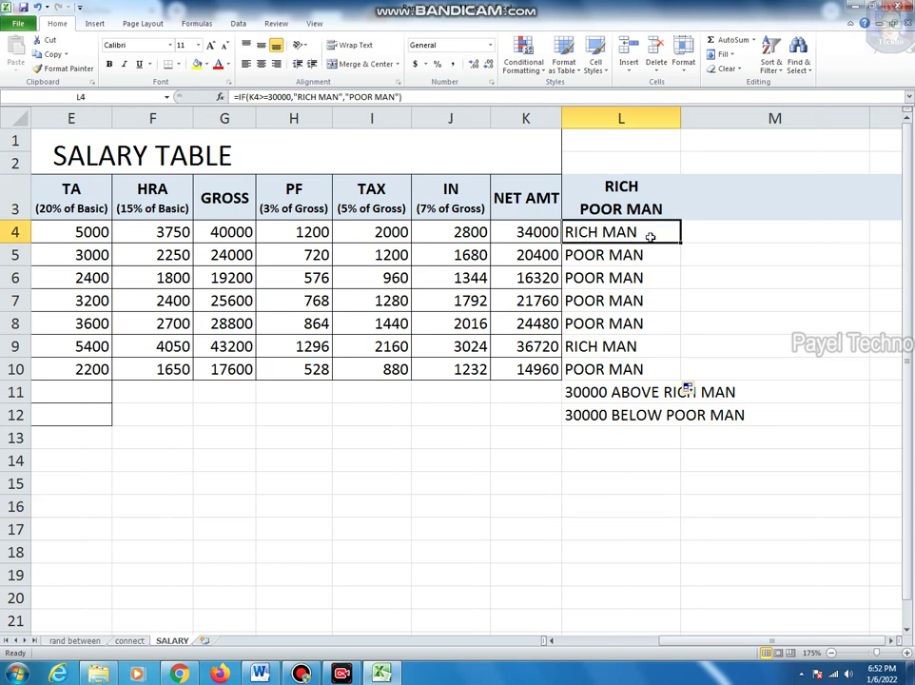
left_click(538, 255)
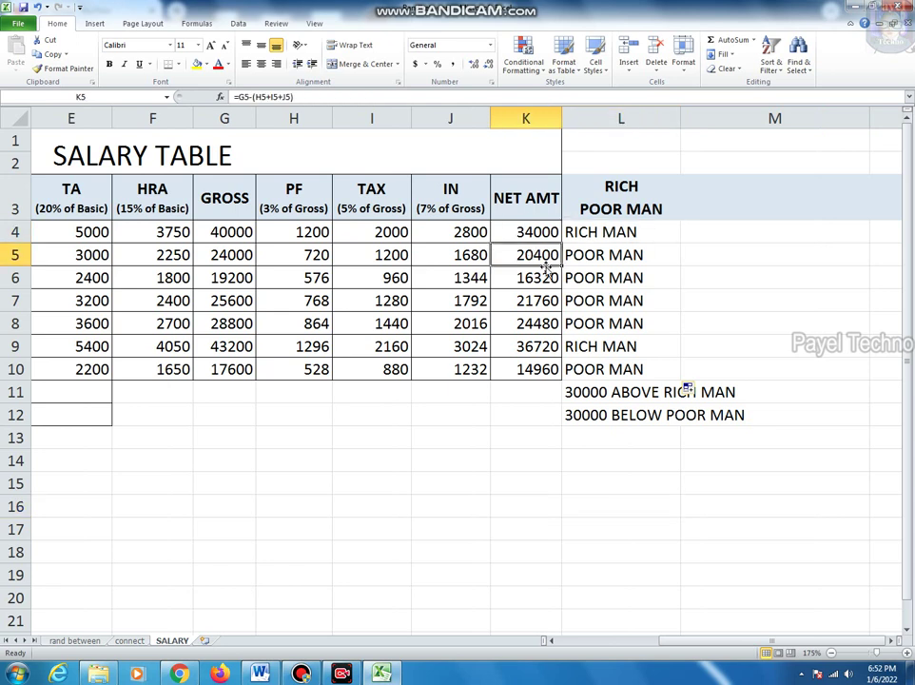
left_click(640, 255)
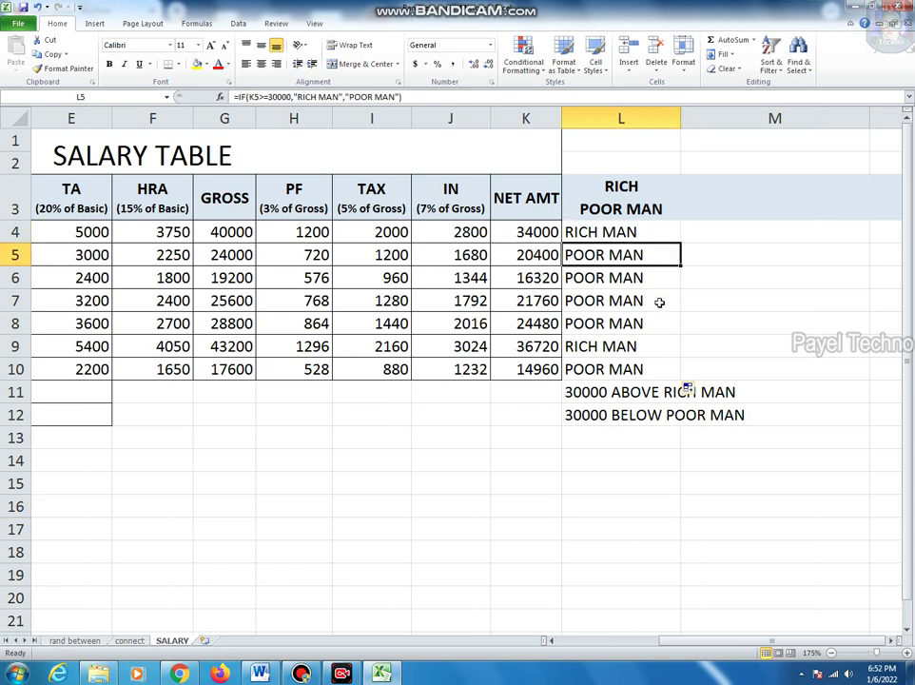
left_click(541, 464)
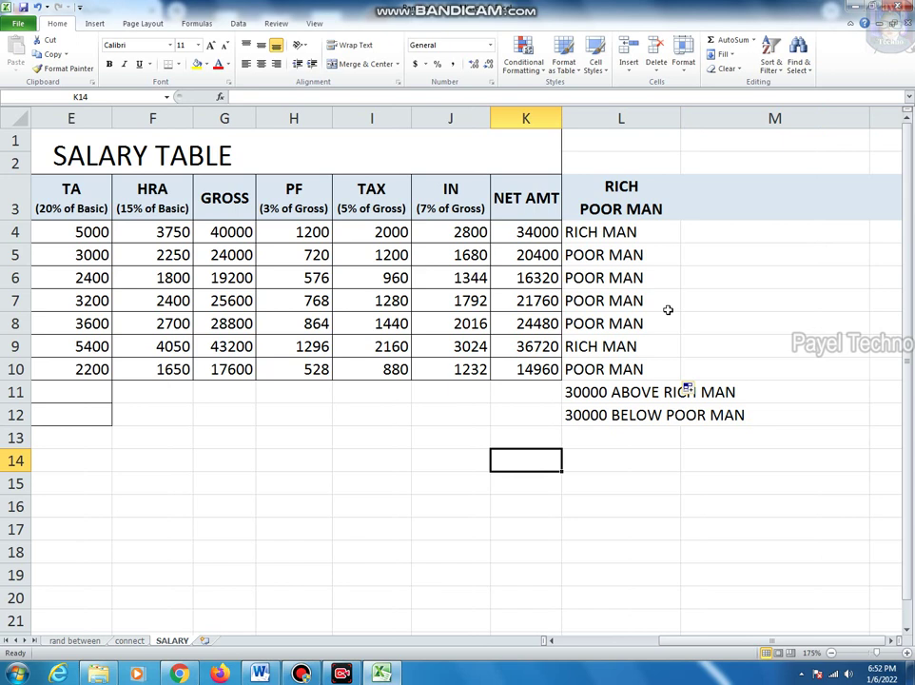
left_click_drag(723, 640, 706, 641)
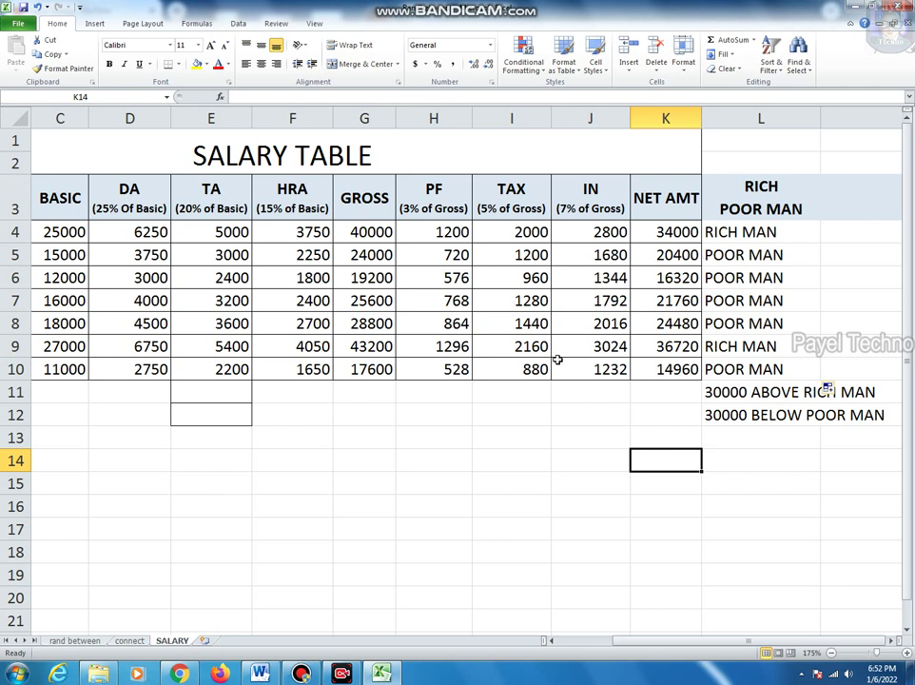
left_click_drag(685, 649, 629, 655)
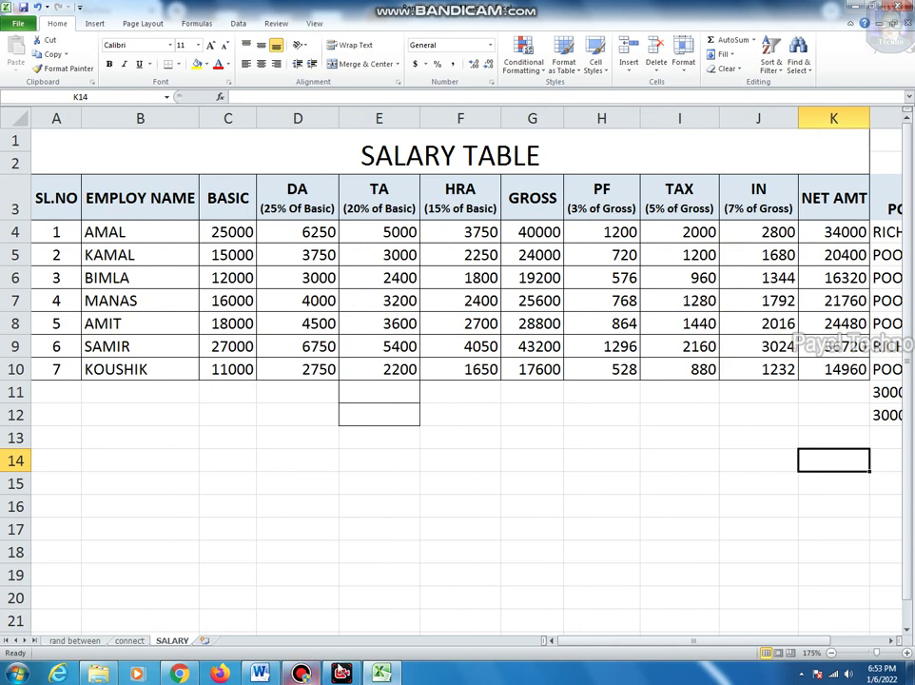
left_click(342, 674)
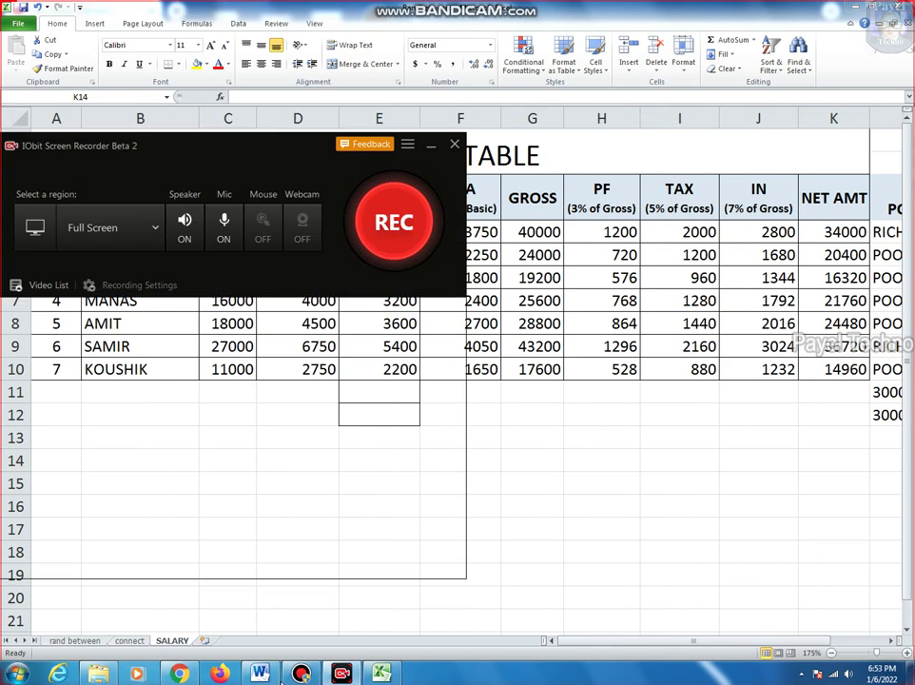